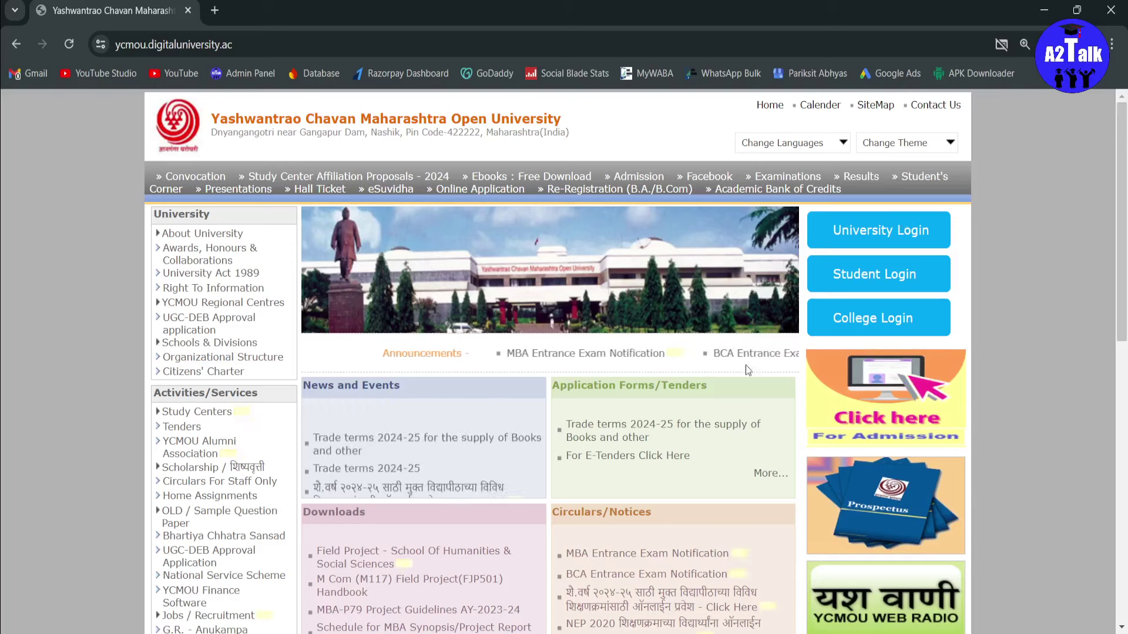
Step: Open the CET-BCA.pdf notification, read through its exam details, and follow its entrance-exam login link
scroll(572, 277, "down", 4)
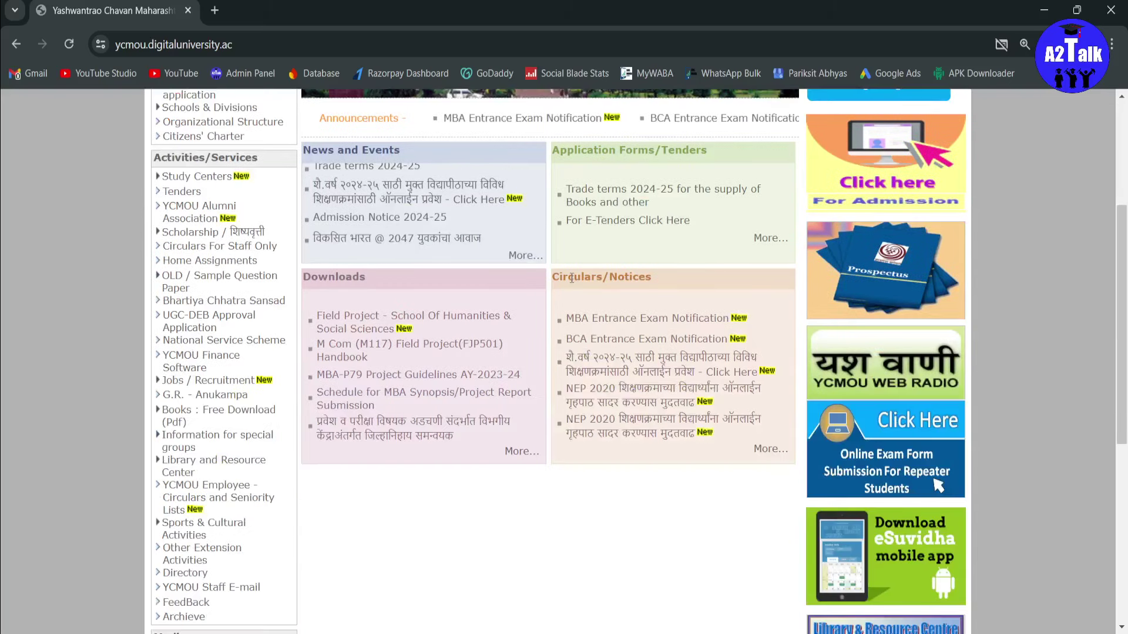
left_click(709, 322)
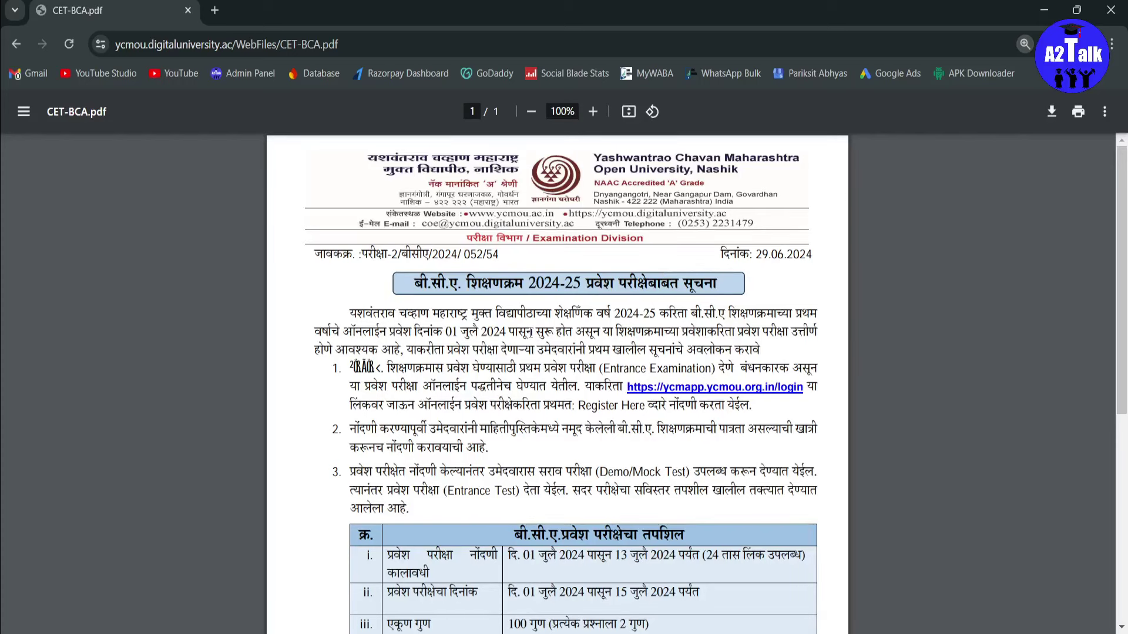
scroll(645, 263, "down", 3)
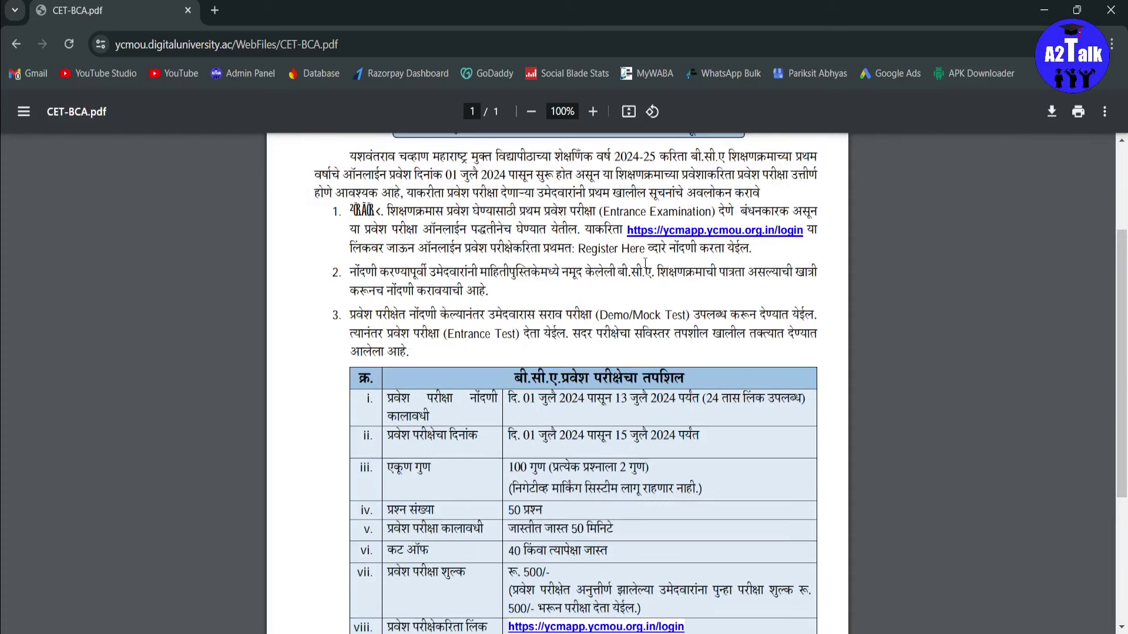
scroll(645, 263, "down", 5)
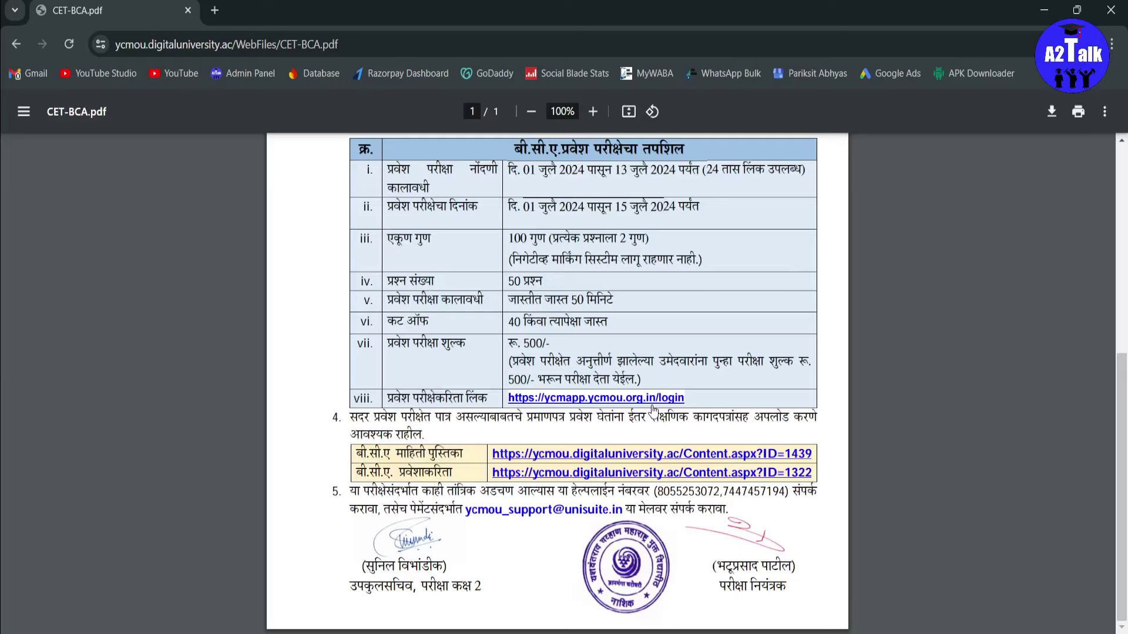
left_click(623, 400)
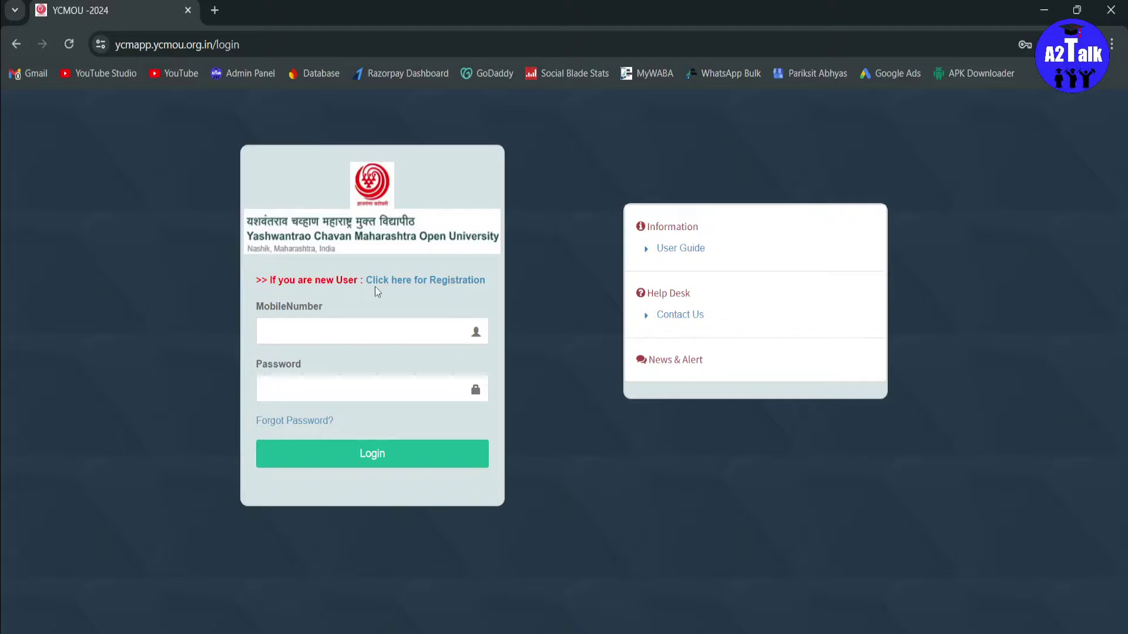
Step: Open the new-user registration form from the login page
left_click(448, 282)
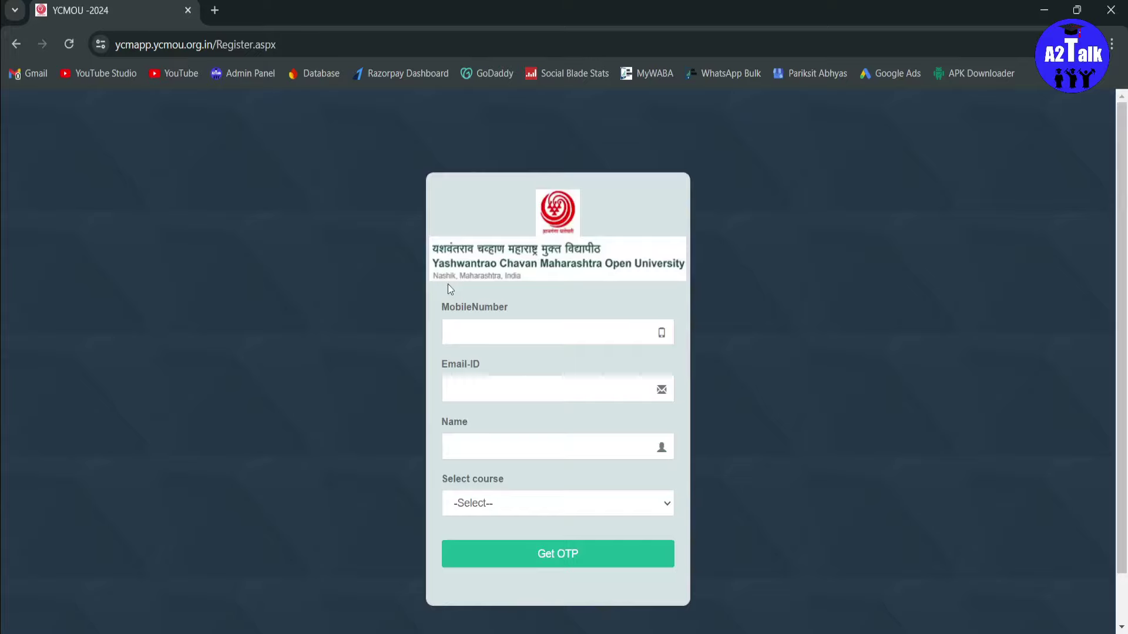
Step: Start registration with a mobile number and BCA as the course, then return to the login page
left_click(511, 330)
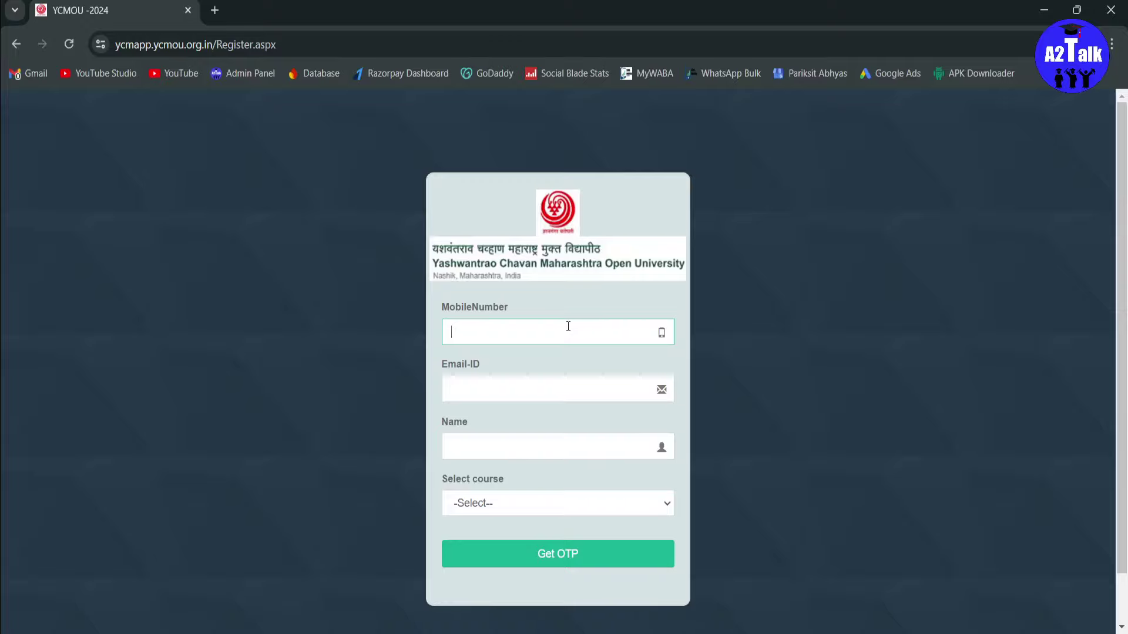
scroll(528, 347, "down", 1)
left_click(518, 363)
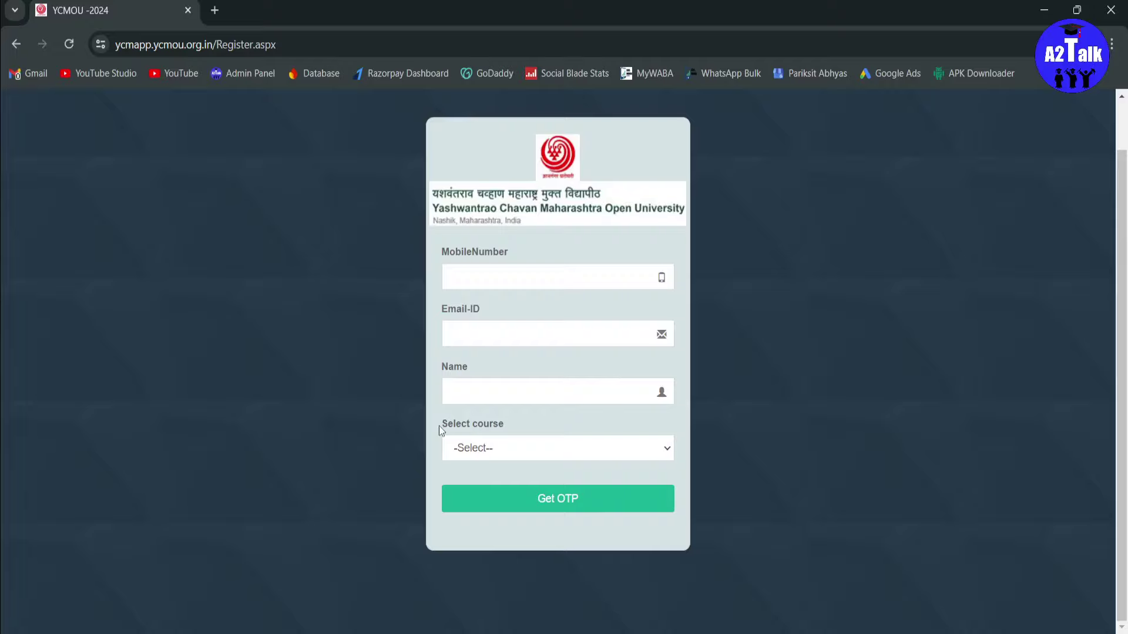
left_click(508, 454)
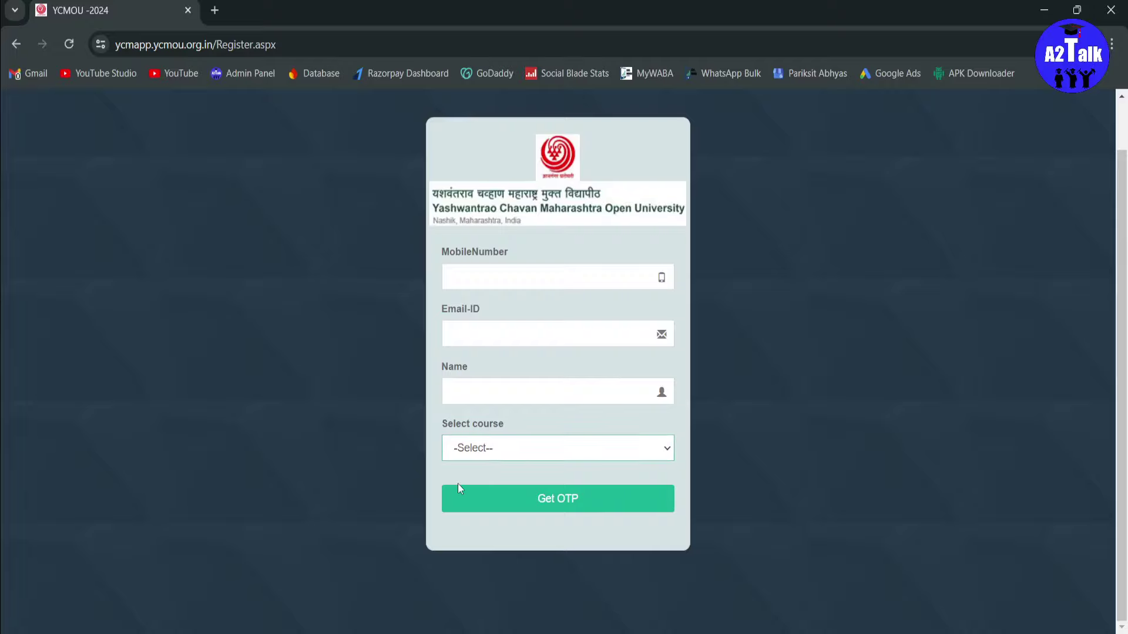
left_click(529, 488)
key("Down")
key("Up")
key("alt+Left")
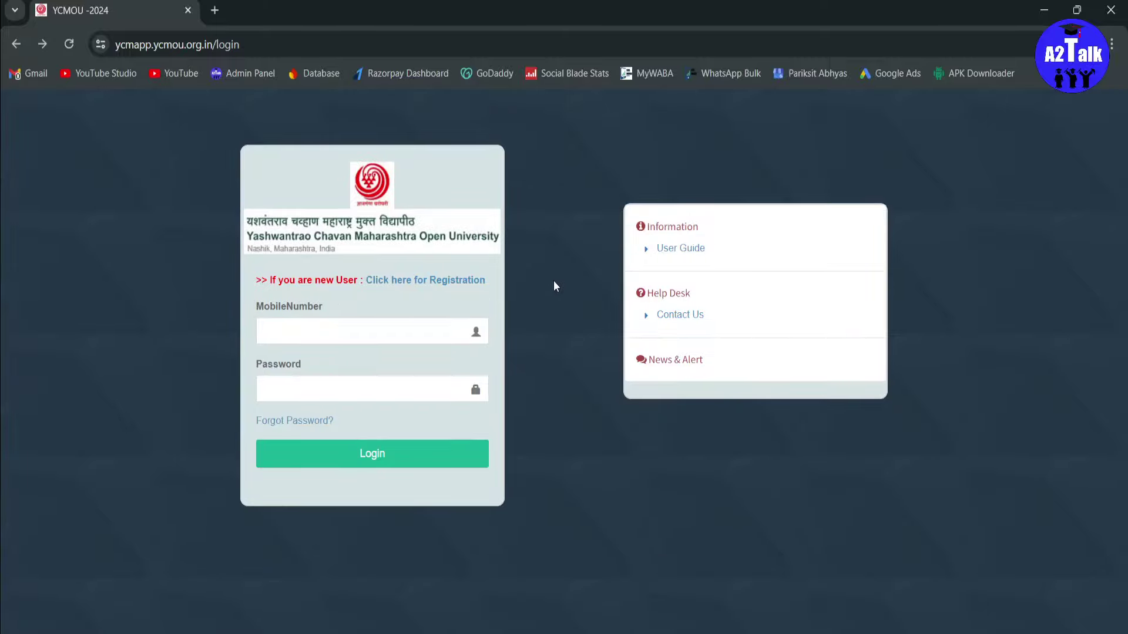
Step: Log in with the registered mobile number and password, then open Examination Status
left_click(340, 336)
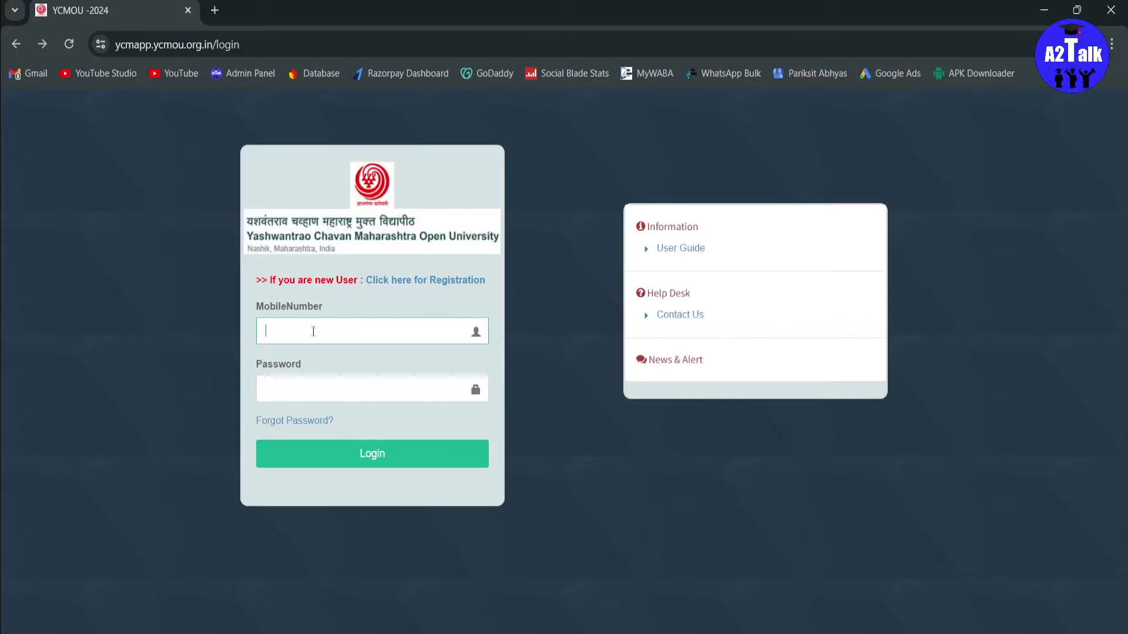
left_click(365, 391)
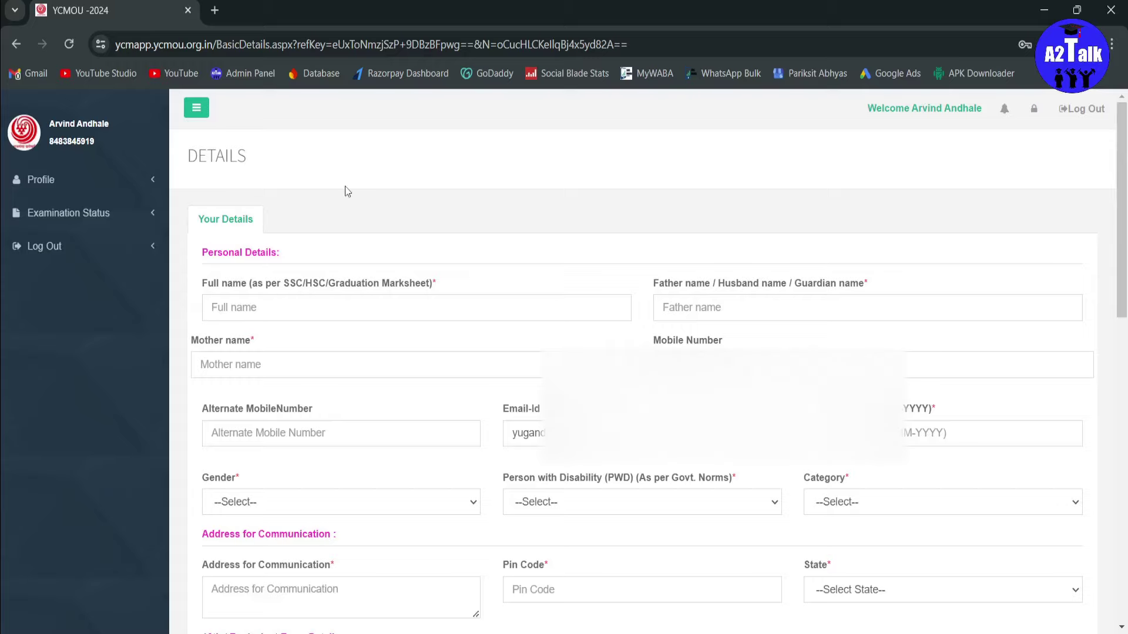
left_click(109, 224)
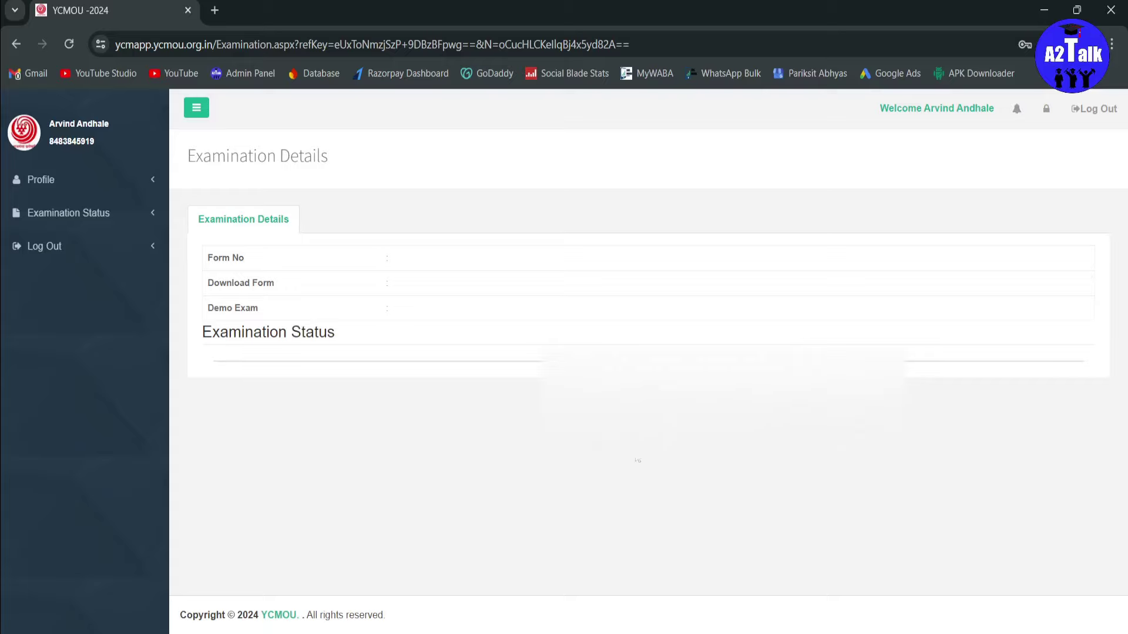
left_click(43, 181)
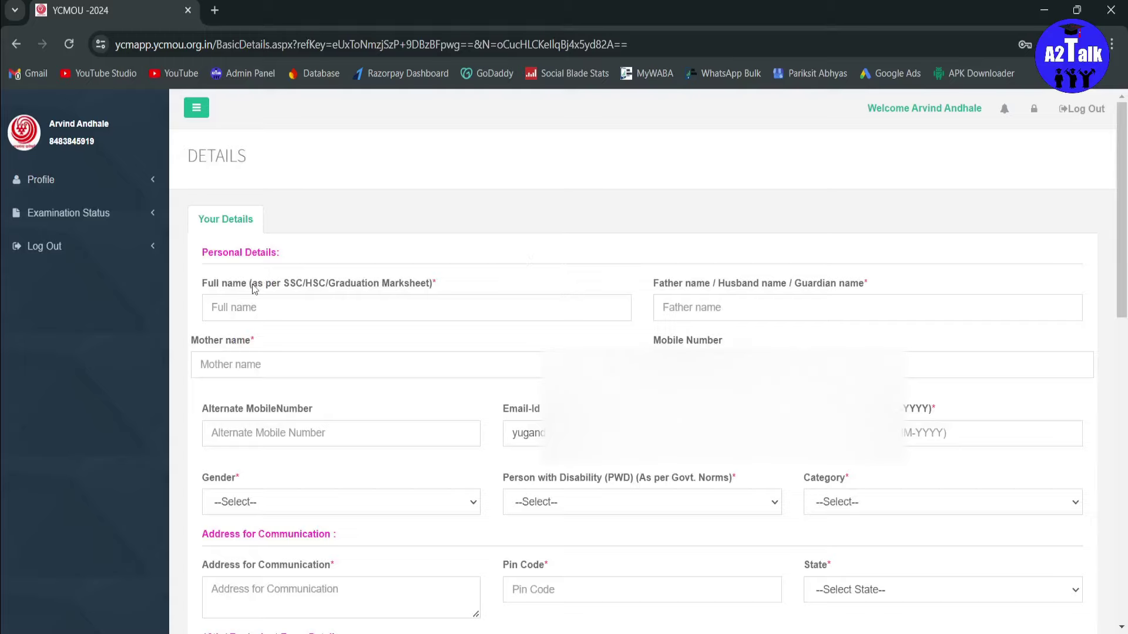
left_click_drag(399, 284, 405, 285)
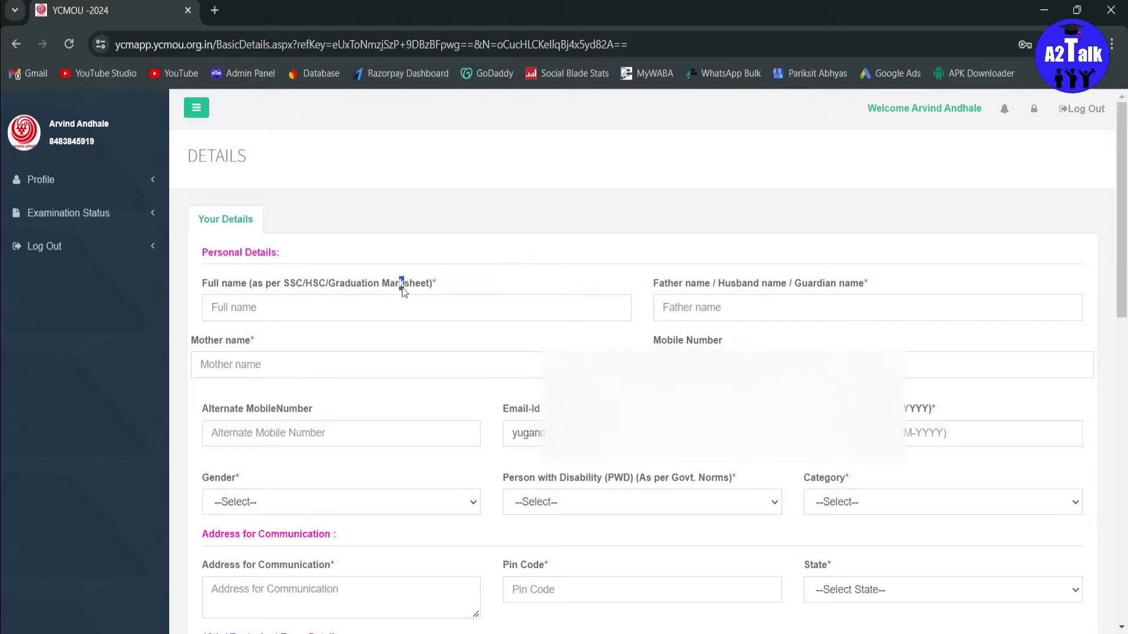
left_click(360, 292)
left_click_drag(222, 285, 341, 288)
left_click(333, 292)
left_click_drag(284, 287, 342, 283)
left_click(343, 287)
double_click(353, 287)
left_click(320, 287)
left_click(350, 301)
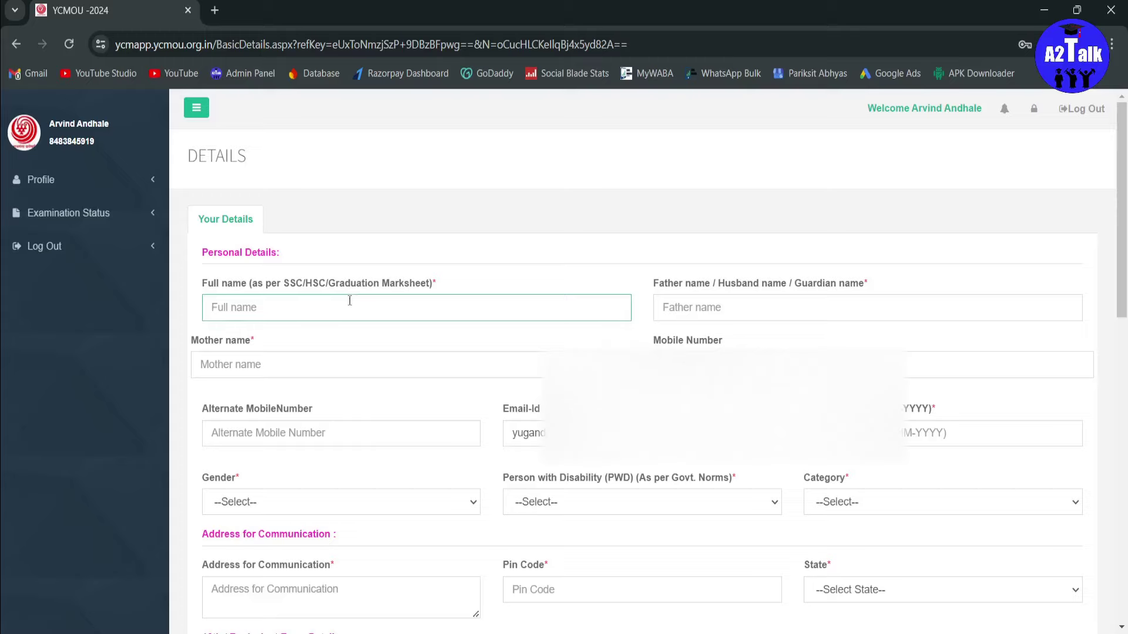
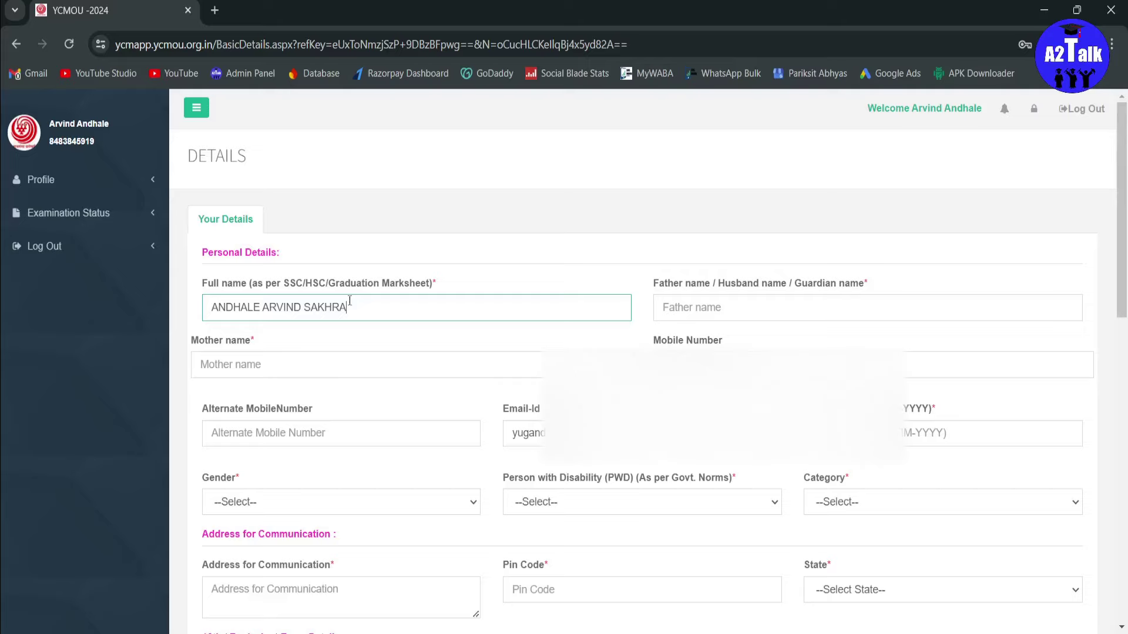
Step: Enter the applicant's full name, the father's name and the mother's name
triple_click(337, 308)
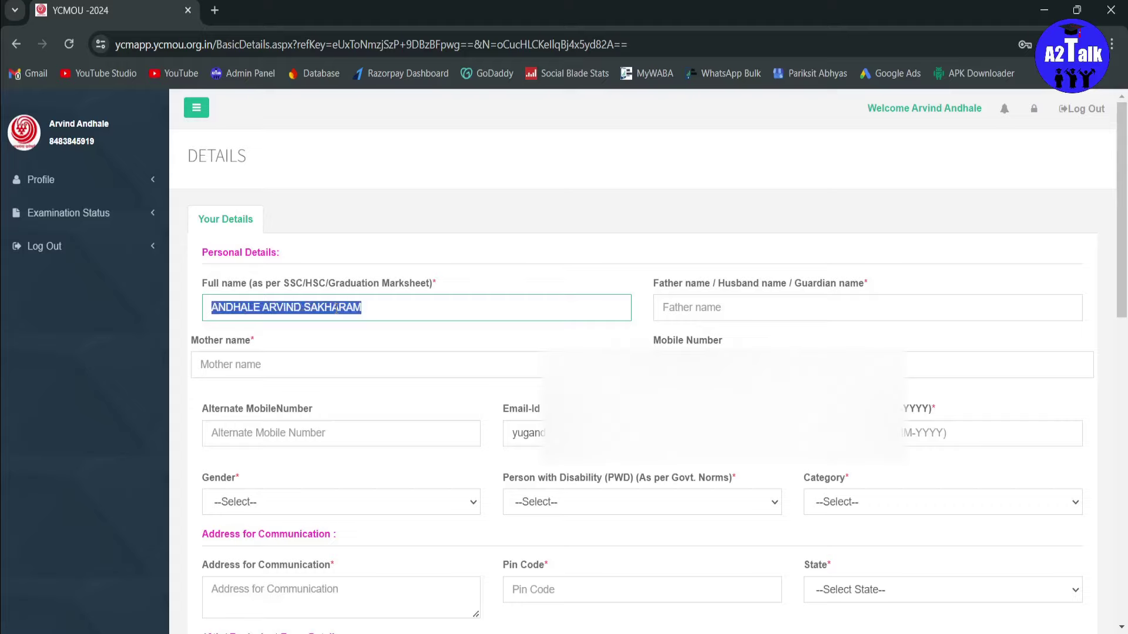
left_click(728, 312)
type("SAKHARAM")
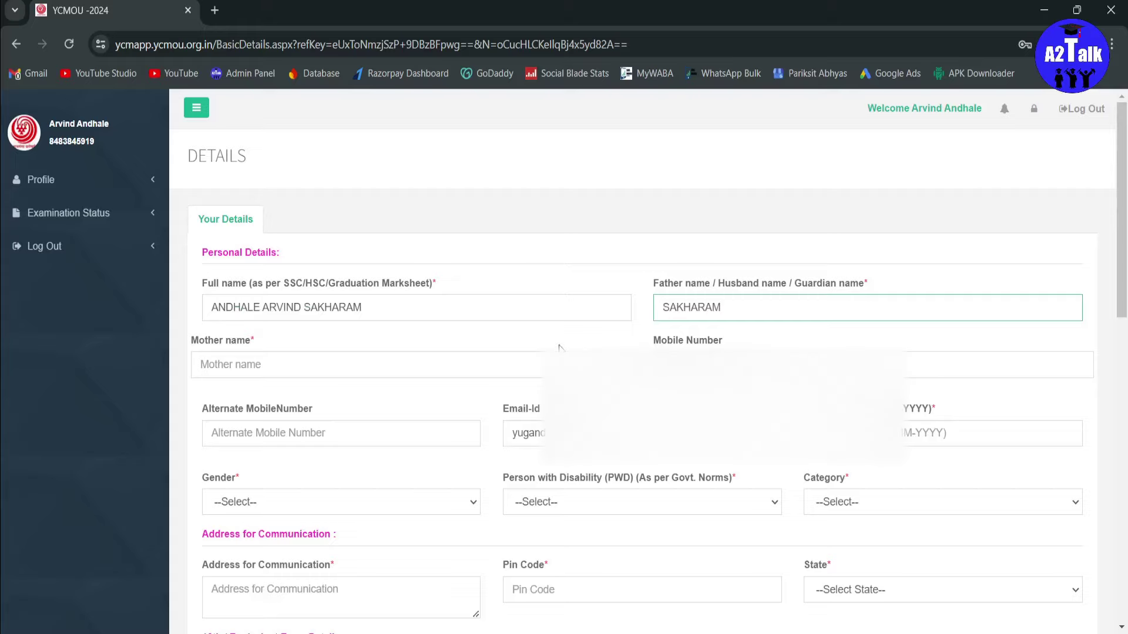
left_click(542, 364)
type("KAMAL")
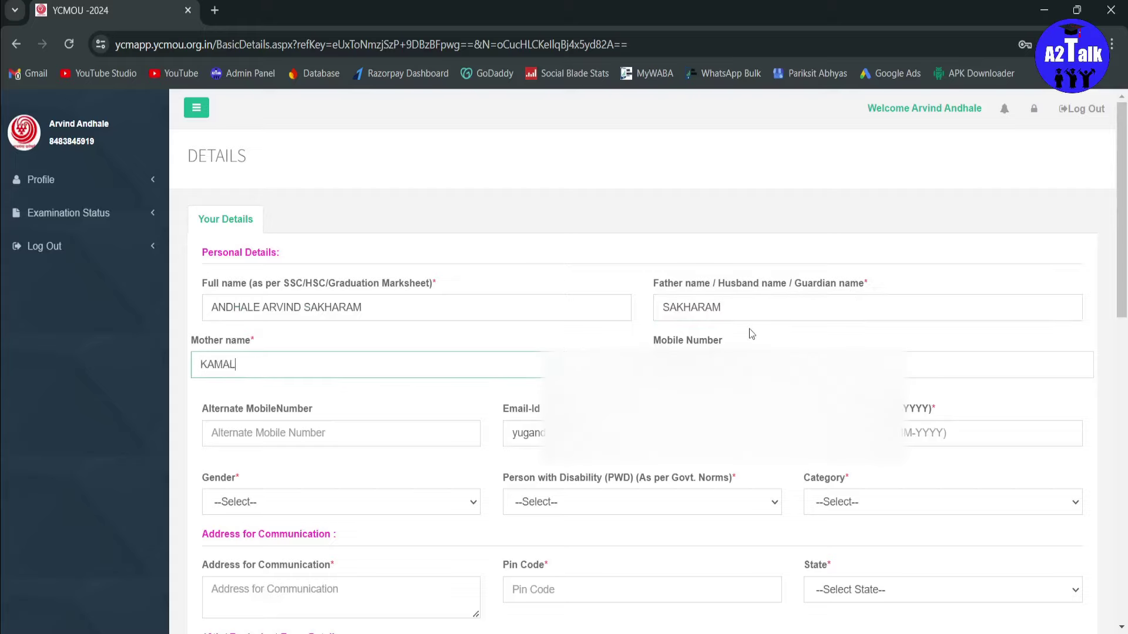
left_click(285, 441)
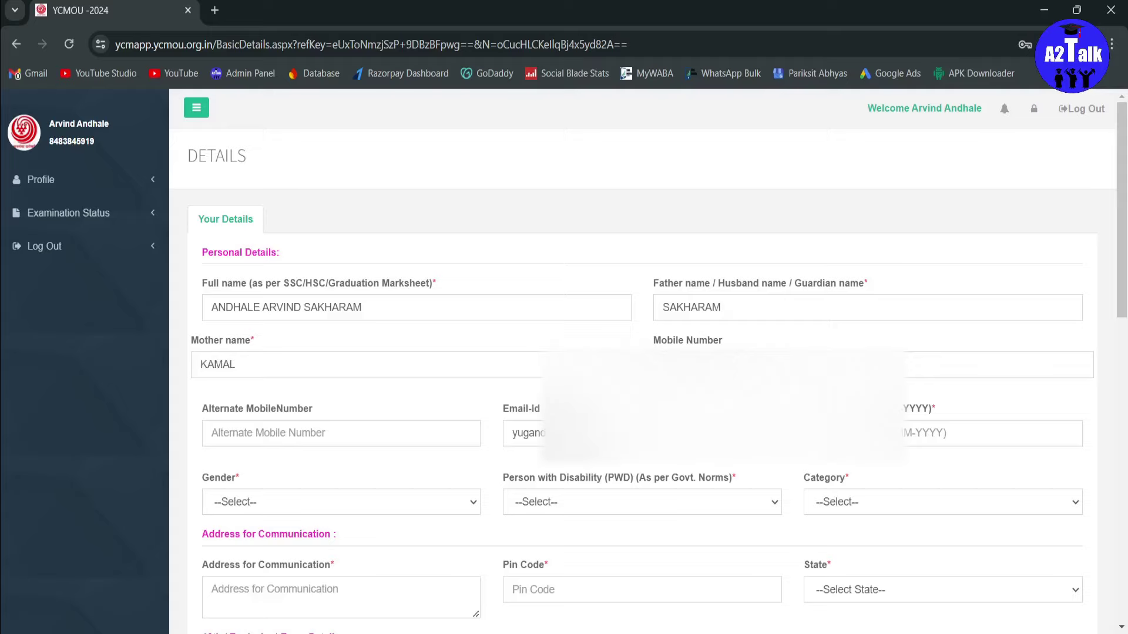
Step: Set the date of birth, Gender to Male and the PWD answer to No
left_click(992, 433)
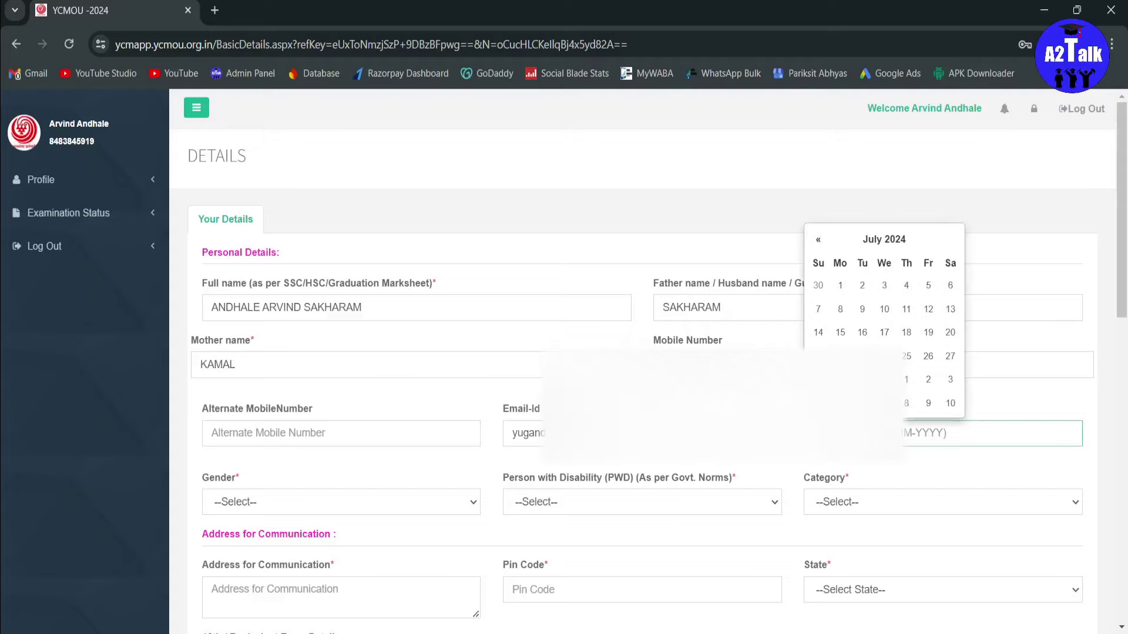
left_click(458, 373)
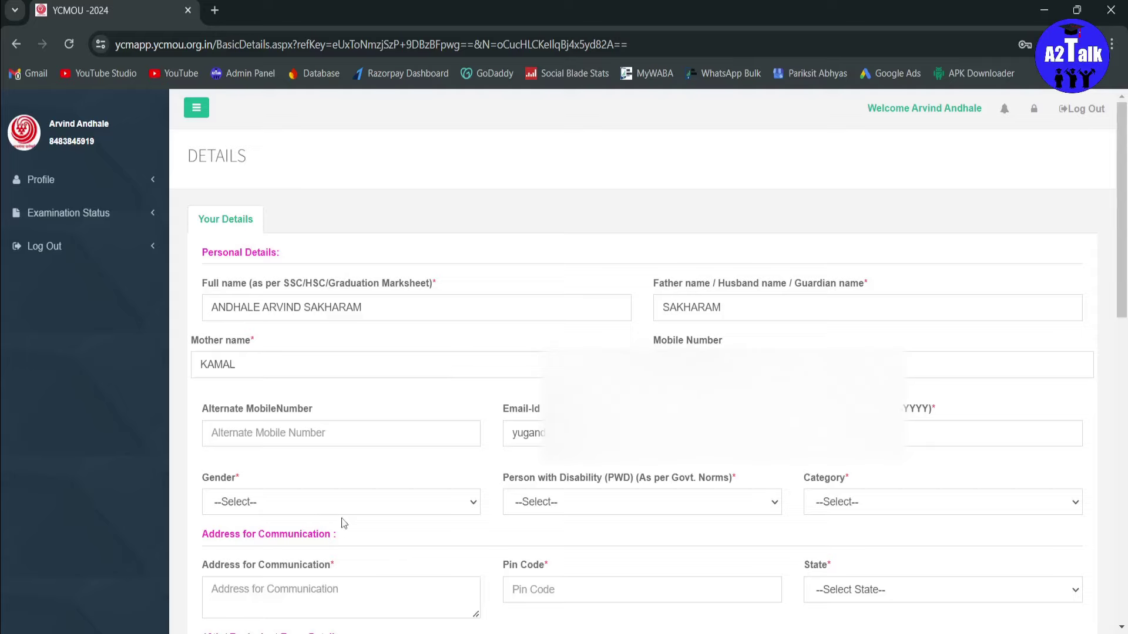
left_click(277, 511)
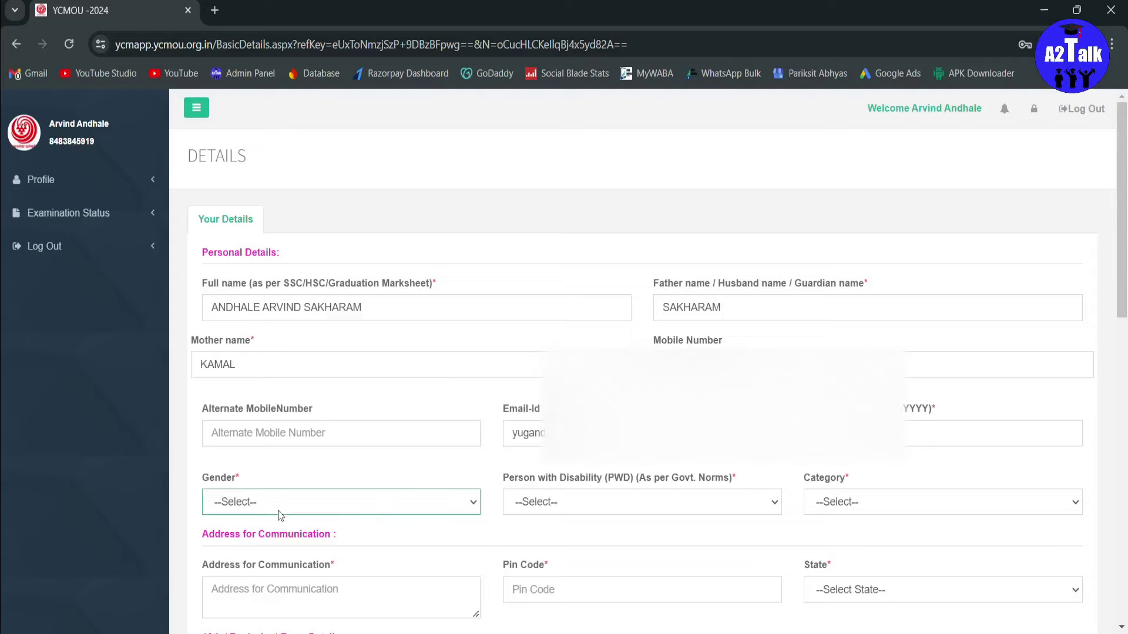
key("Down")
left_click(575, 502)
key("Down")
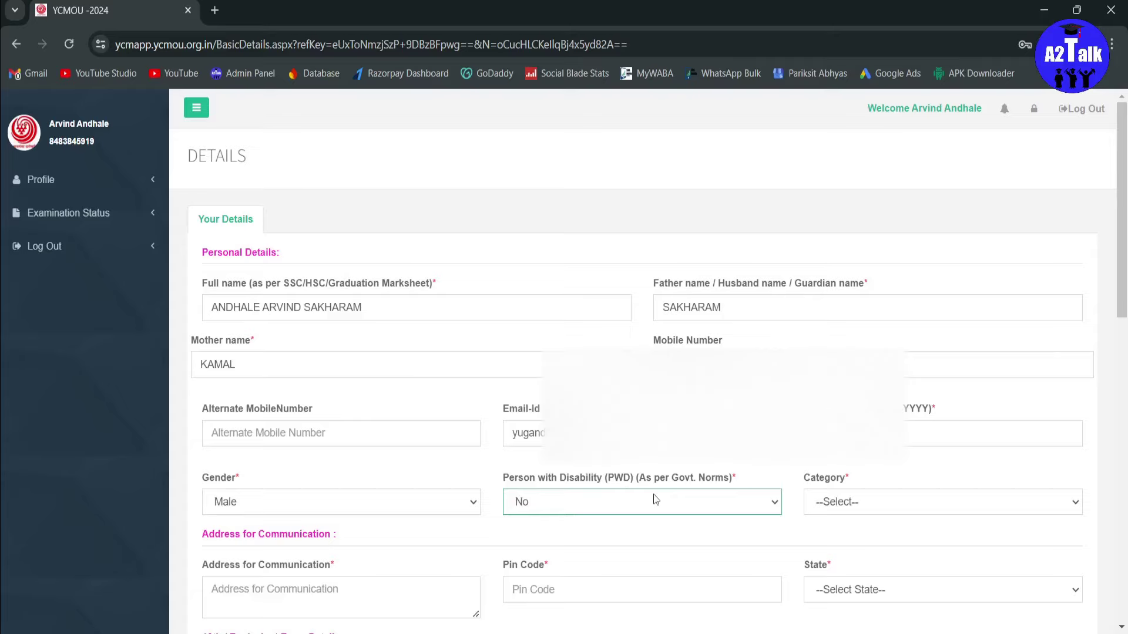
key("Down")
key("Up")
key("Tab")
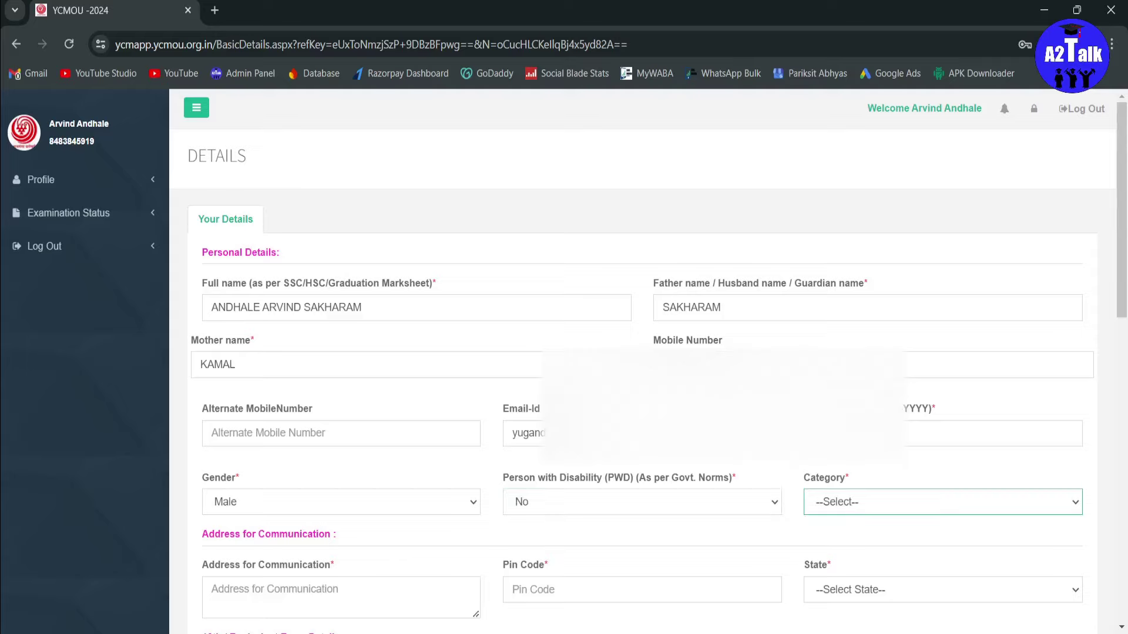
Step: Set Category to NT-3(NT-D), enter the communication address and PIN code, with State Maharashtra
key("Down")
scroll(399, 181, "down", 5)
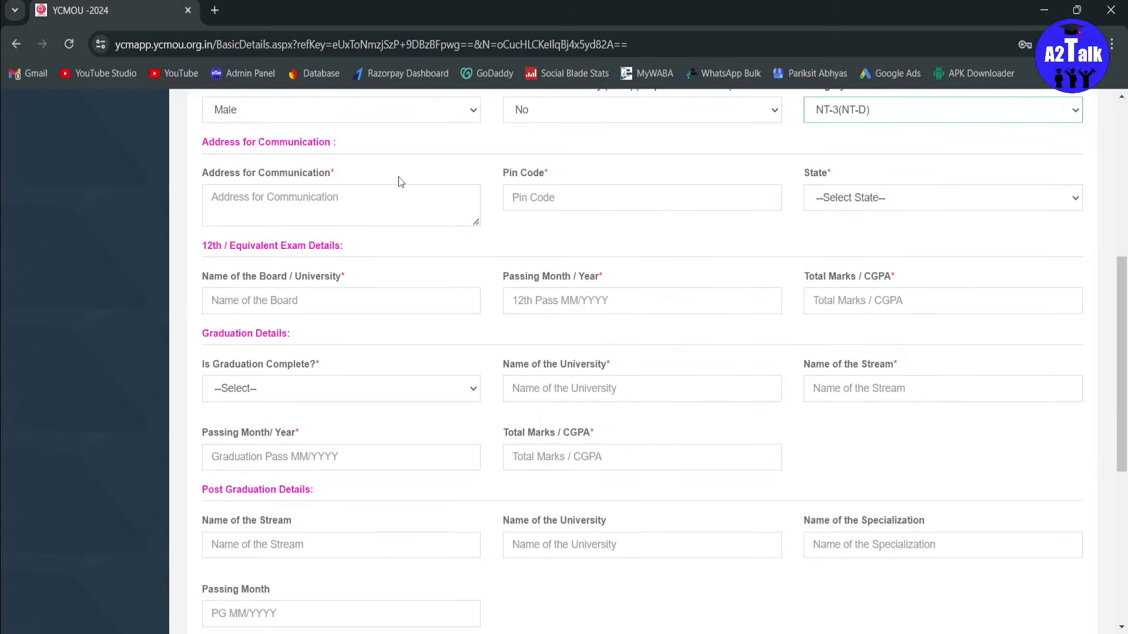
left_click(349, 201)
type("LO")
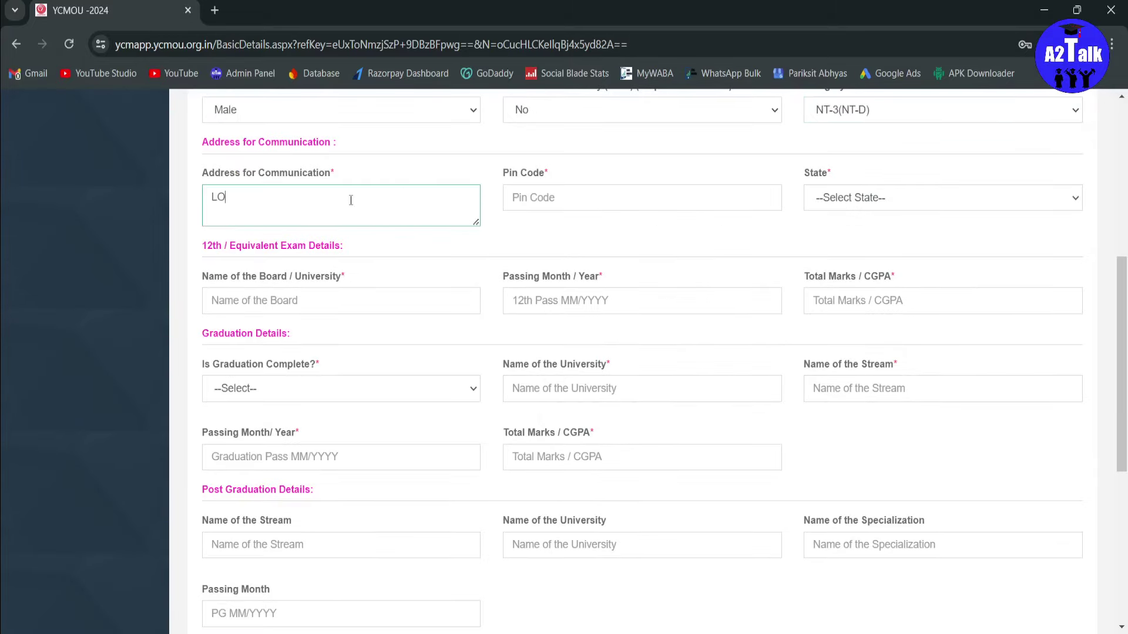
type("NAR, L")
key("BackSpace")
key("BackSpace")
key("BackSpace")
left_click(527, 208)
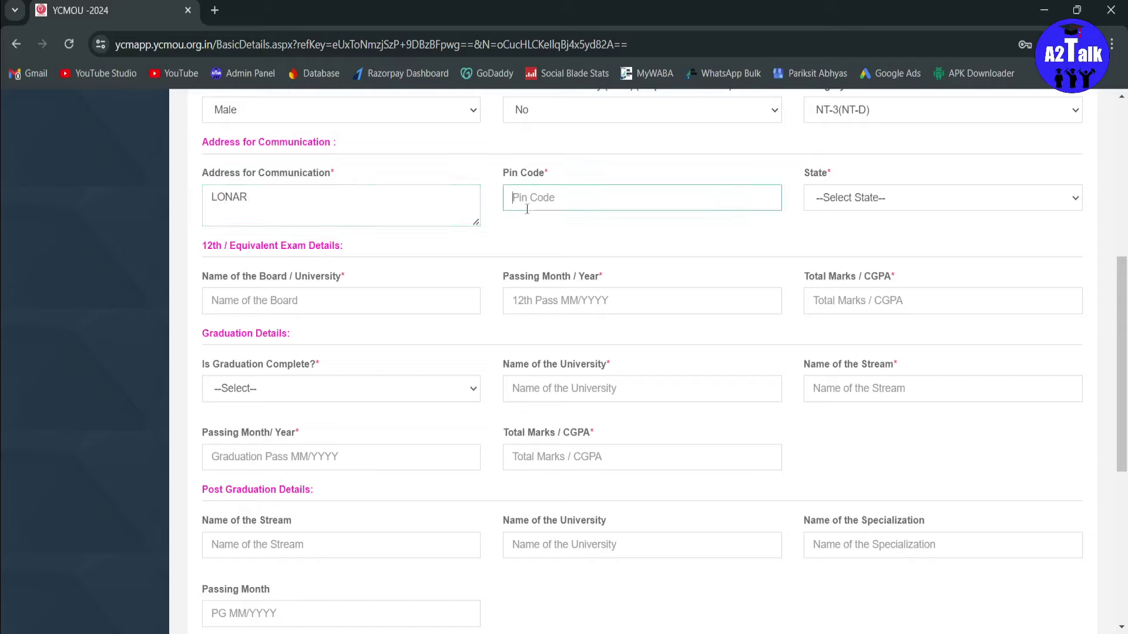
type("443302")
key("Tab")
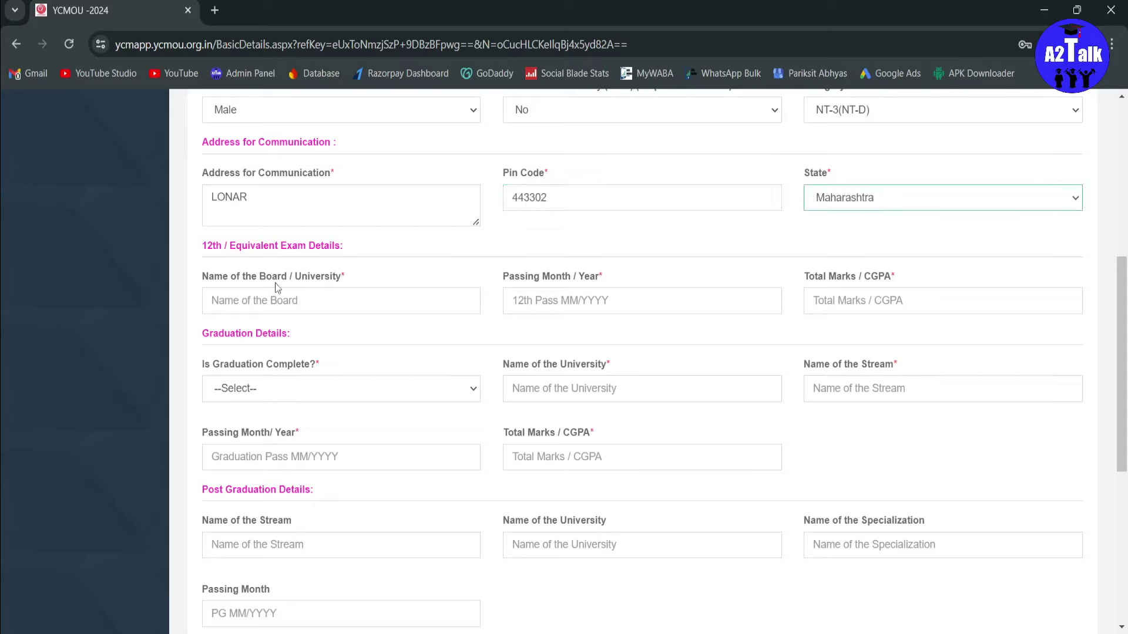
left_click(309, 302)
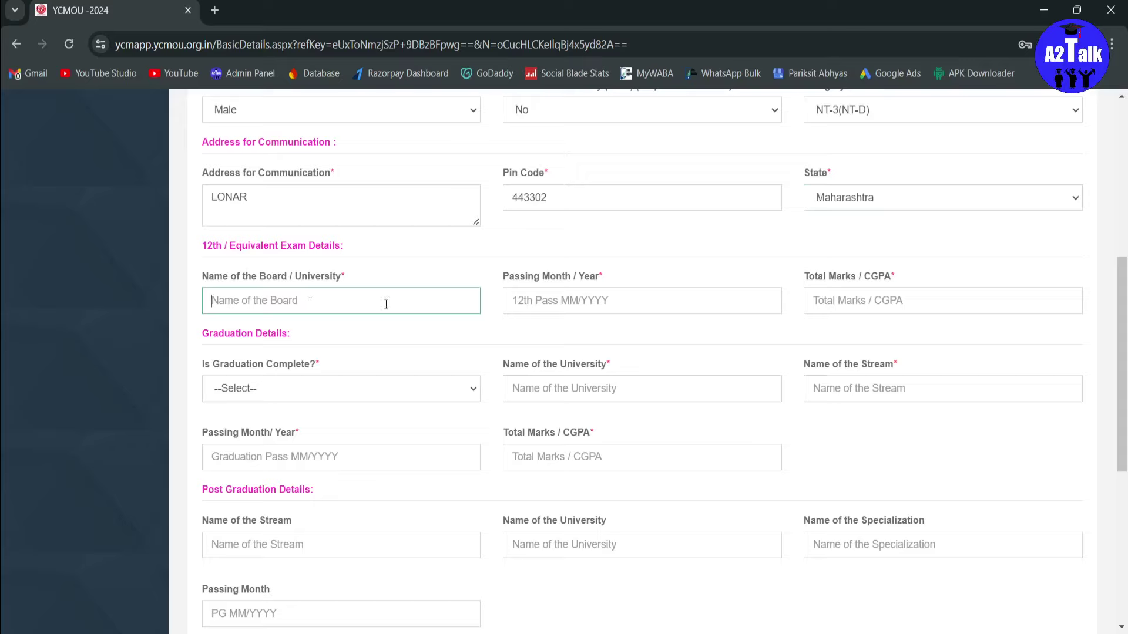
Step: Enter MAHARASHTRA STATE BOARD for 12th, passing month/year June 2024, and total marks 400
type("MAHARASHTRA STA")
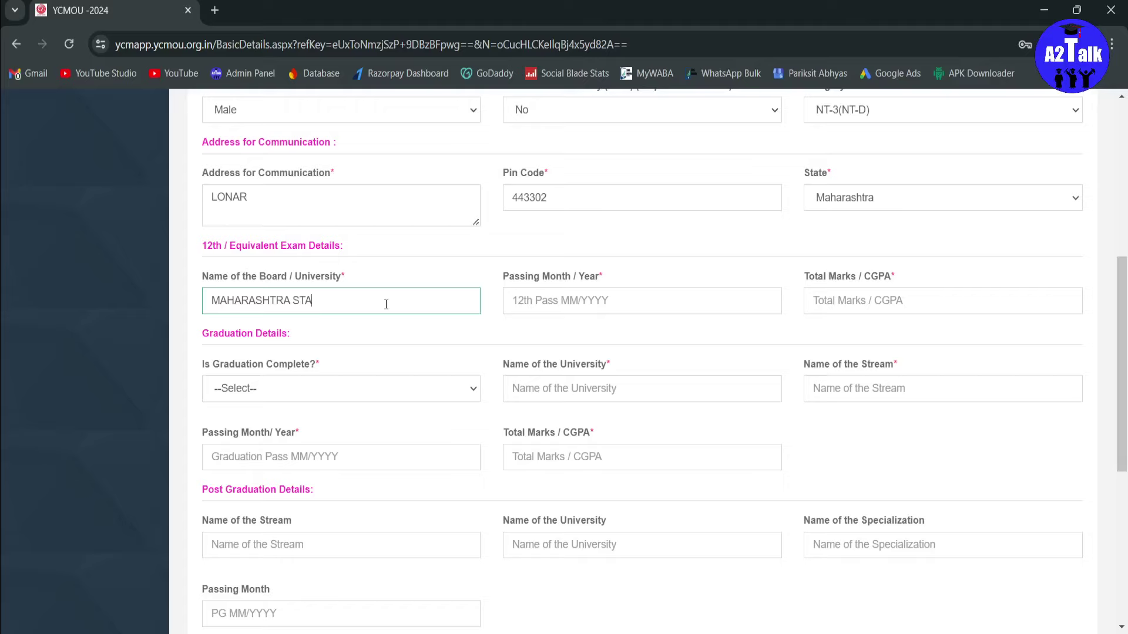
type("TE BOARD")
left_click(578, 297)
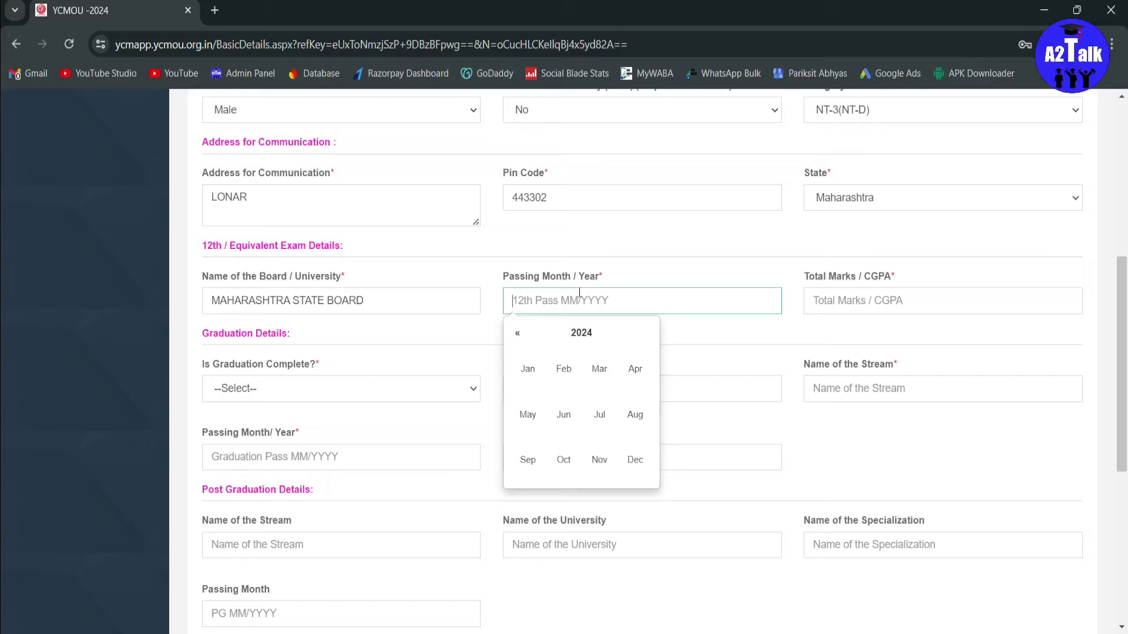
left_click(581, 333)
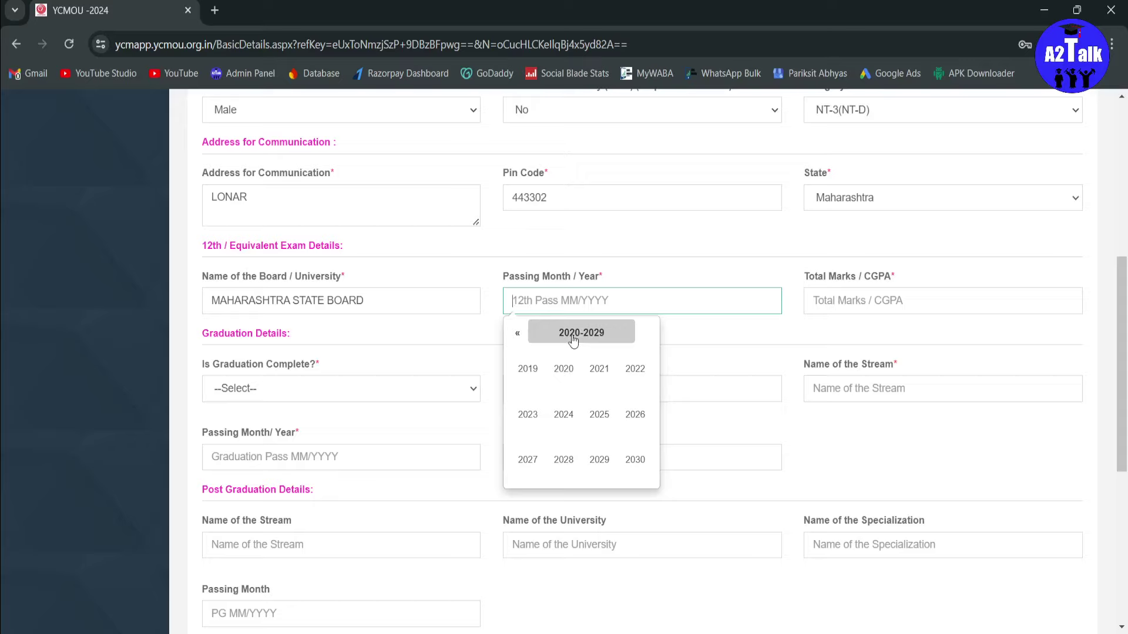
left_click(563, 414)
left_click(567, 418)
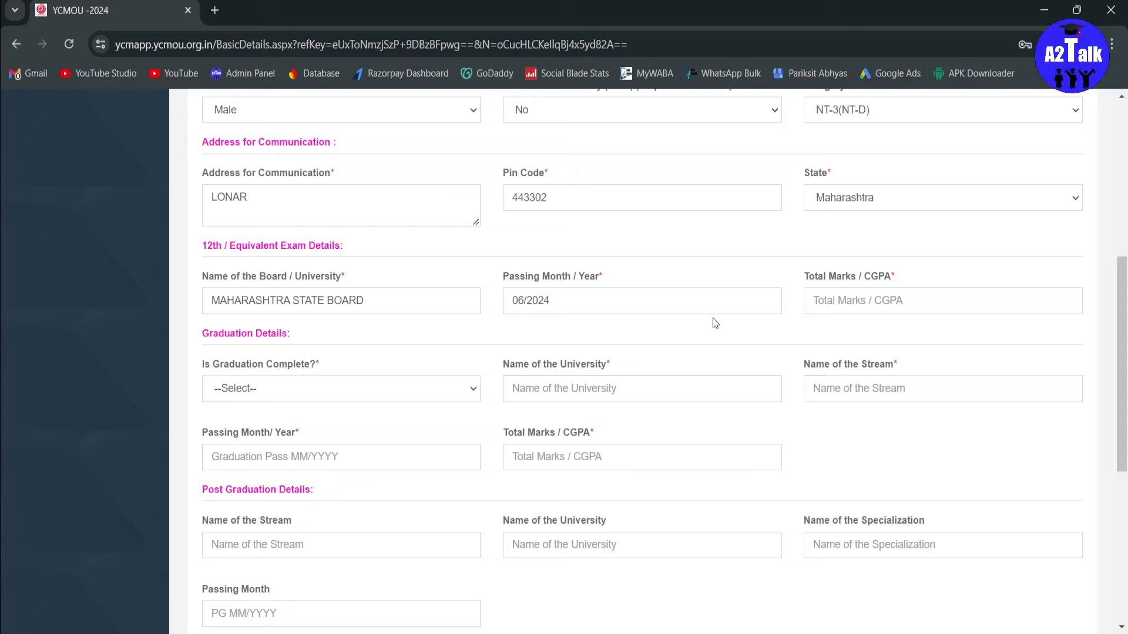
left_click(849, 301)
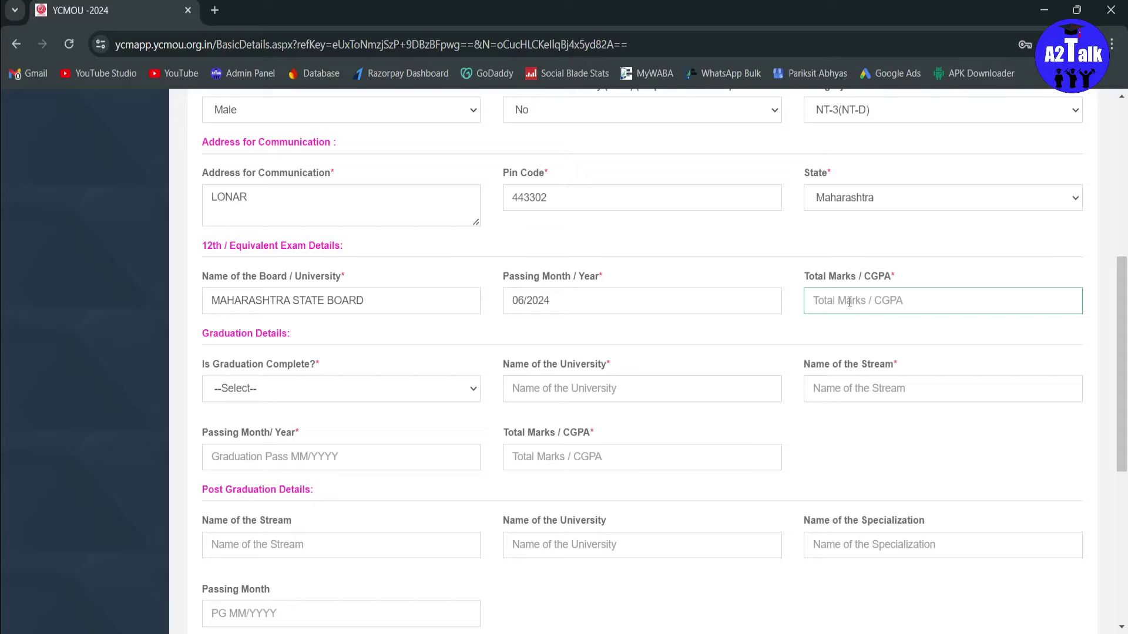
type("400")
Step: Mark graduation as not complete and enter NA for university and stream
key("Tab")
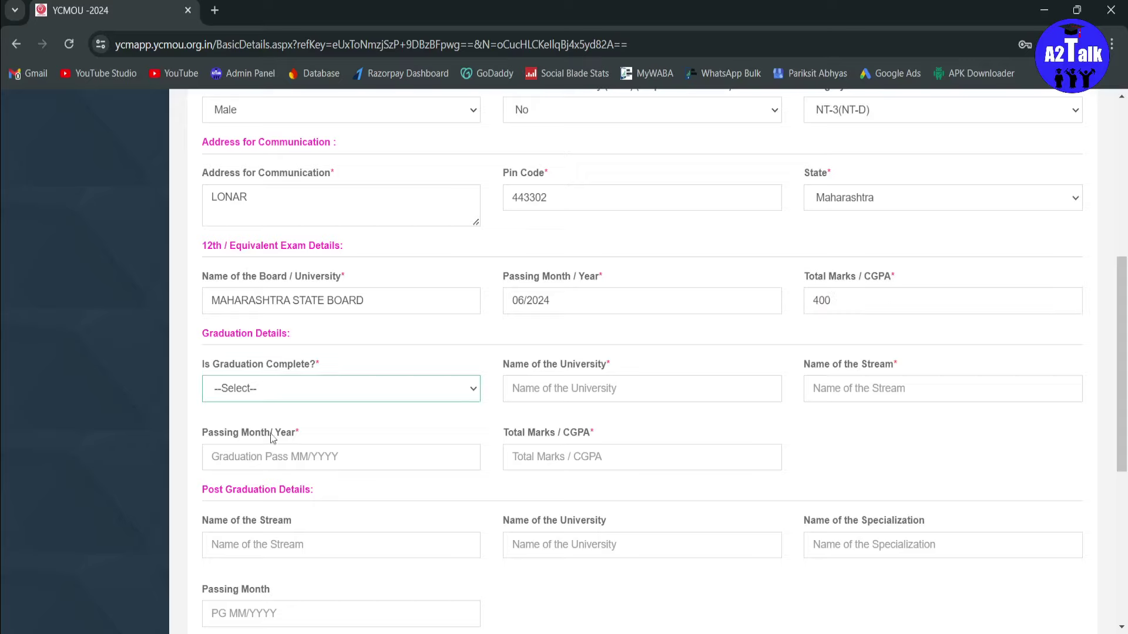
key("n")
left_click(612, 392)
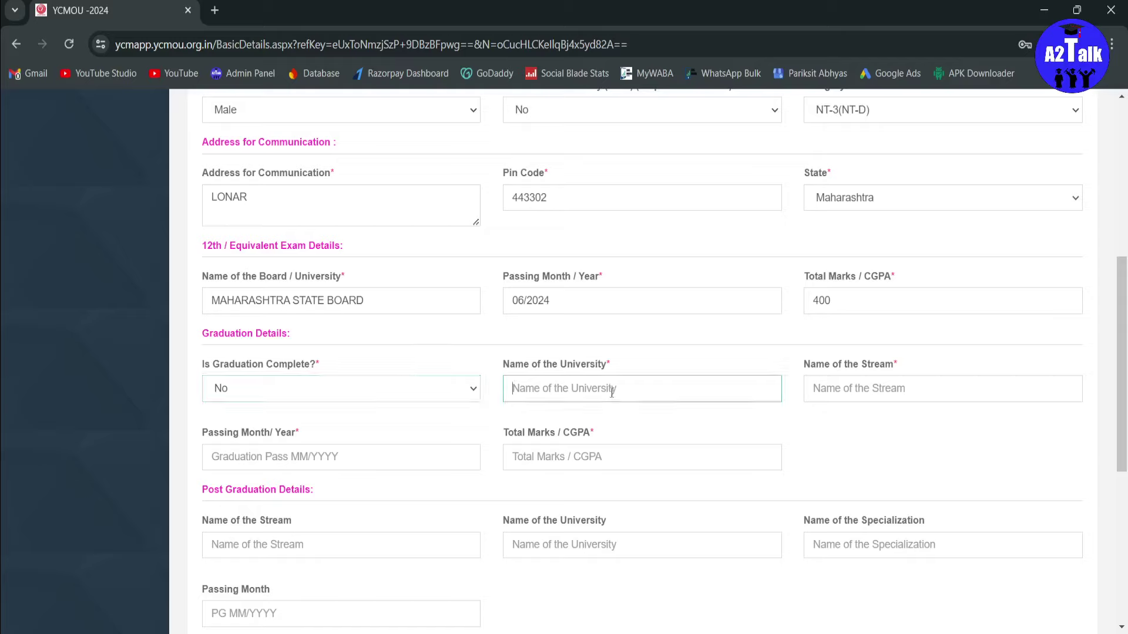
type("NA")
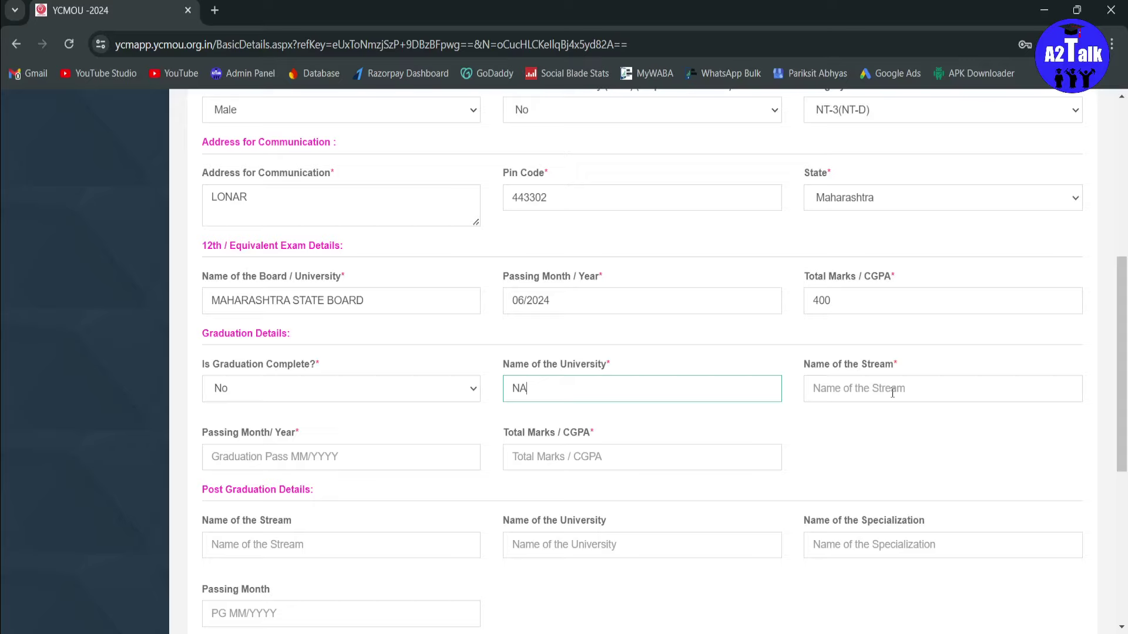
left_click(892, 393)
type("NA")
Step: Set the graduation passing month/year to June 2024
left_click(289, 464)
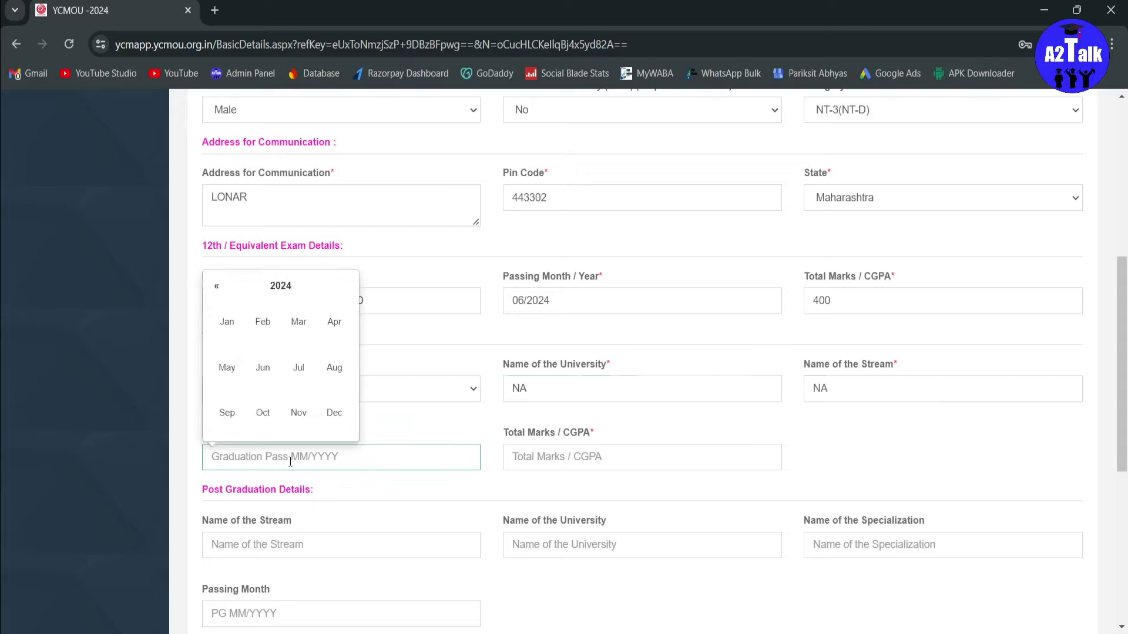
left_click(492, 439)
scroll(492, 439, "down", 1)
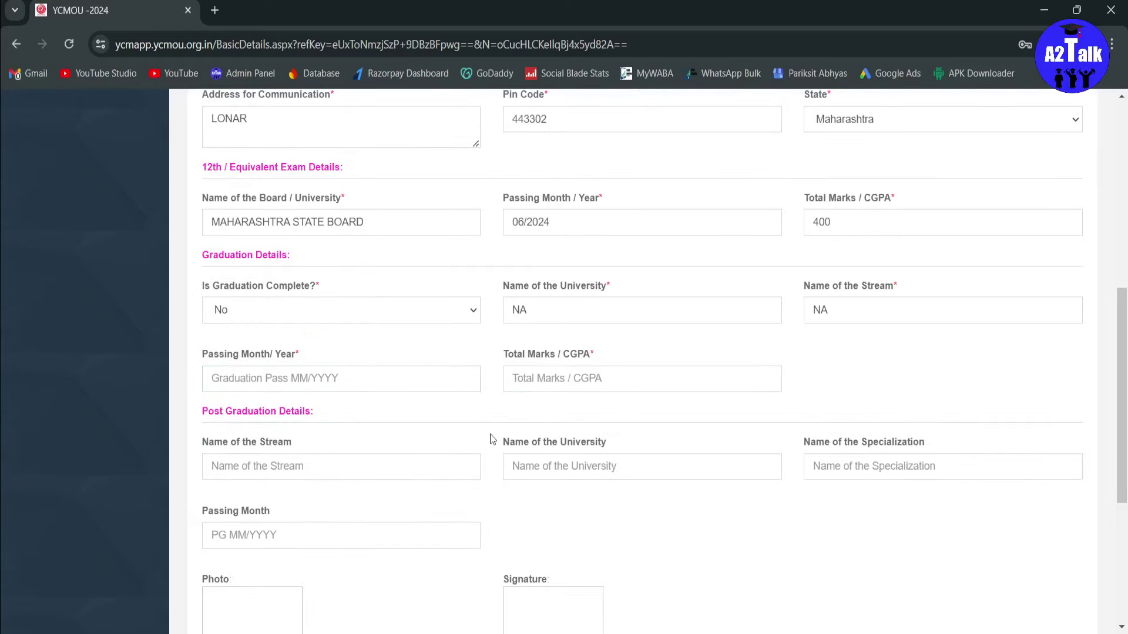
left_click(423, 379)
left_click(276, 211)
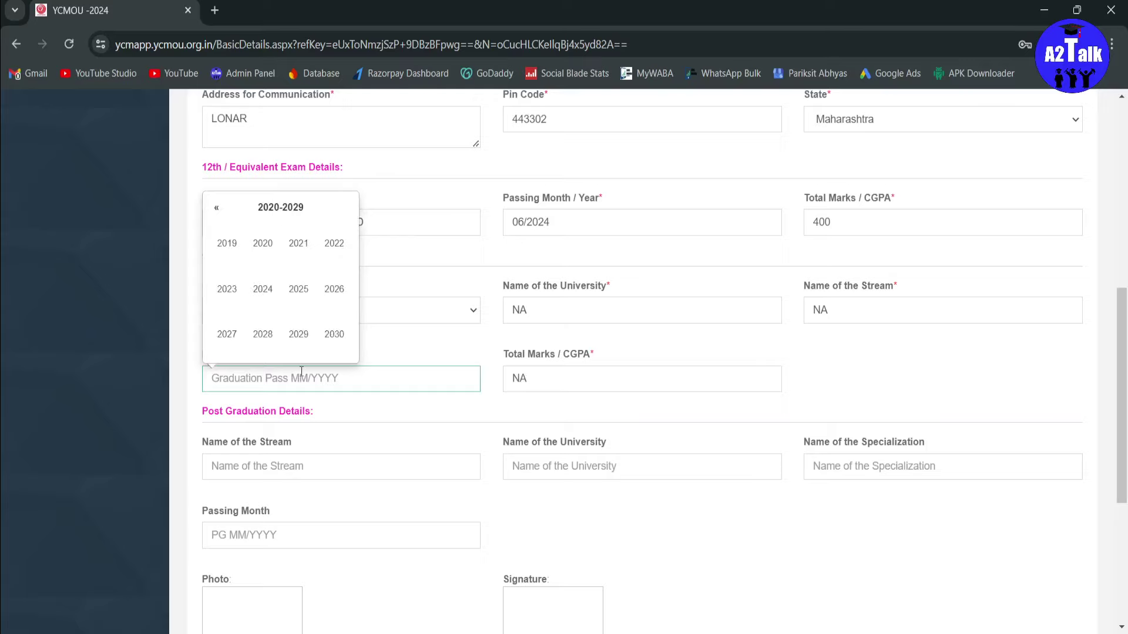
left_click(263, 289)
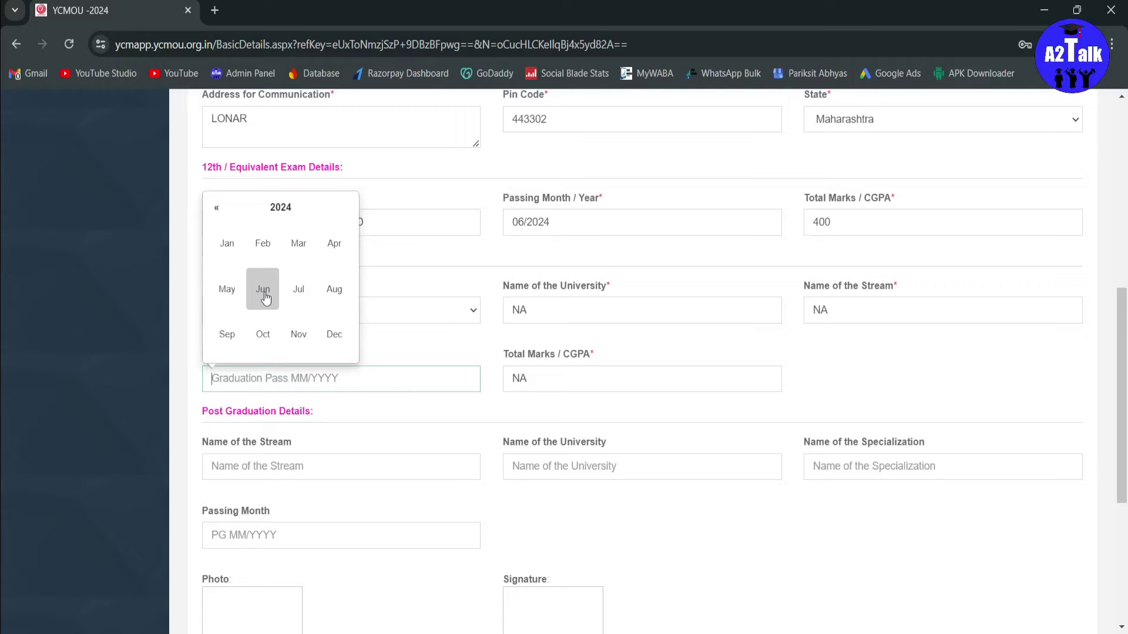
left_click(264, 295)
scroll(457, 400, "down", 4)
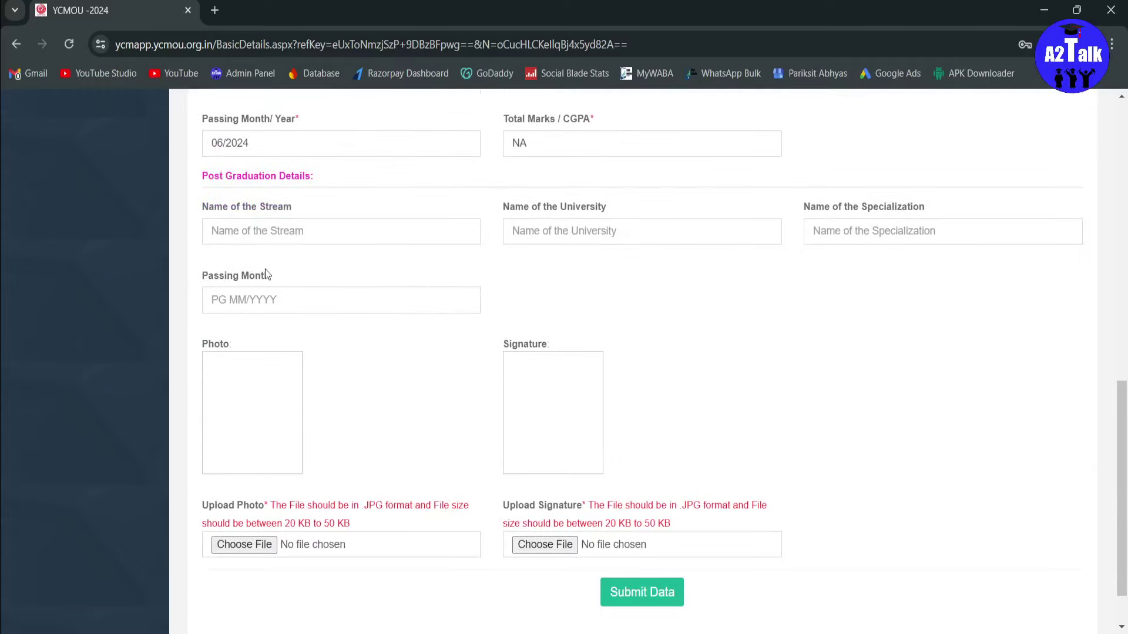
scroll(300, 259, "down", 1)
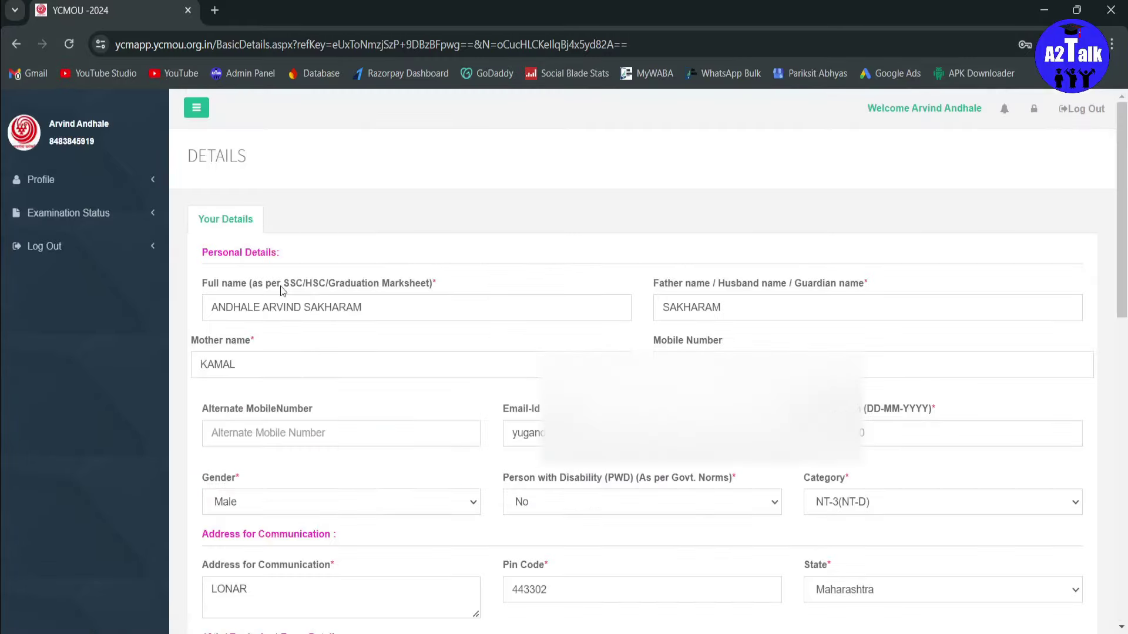
left_click_drag(217, 283, 372, 283)
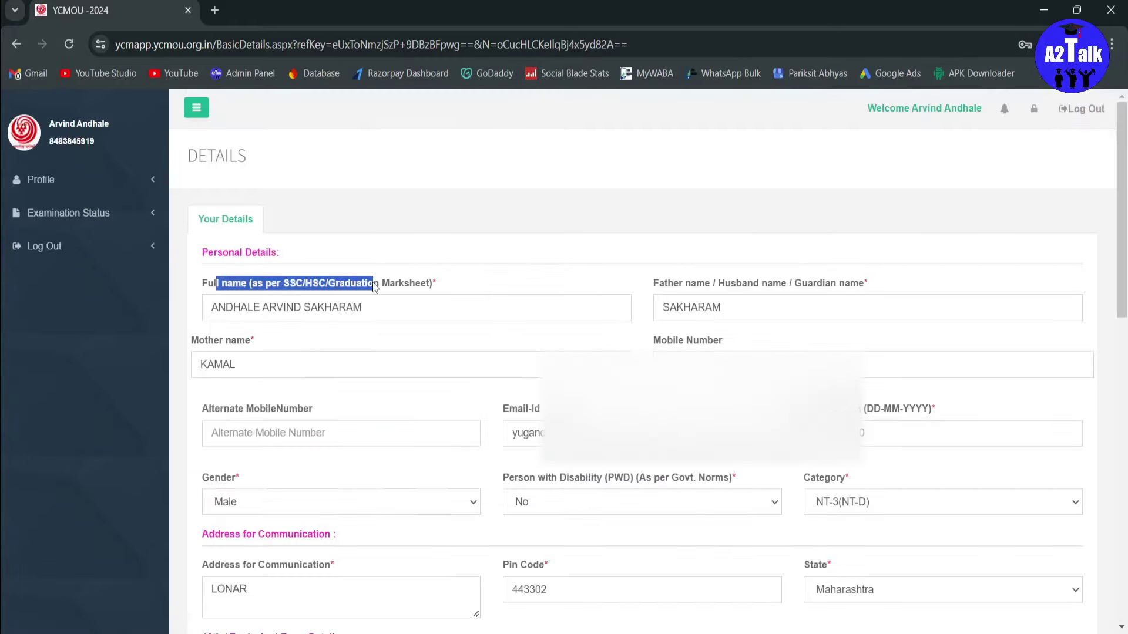
left_click(256, 310)
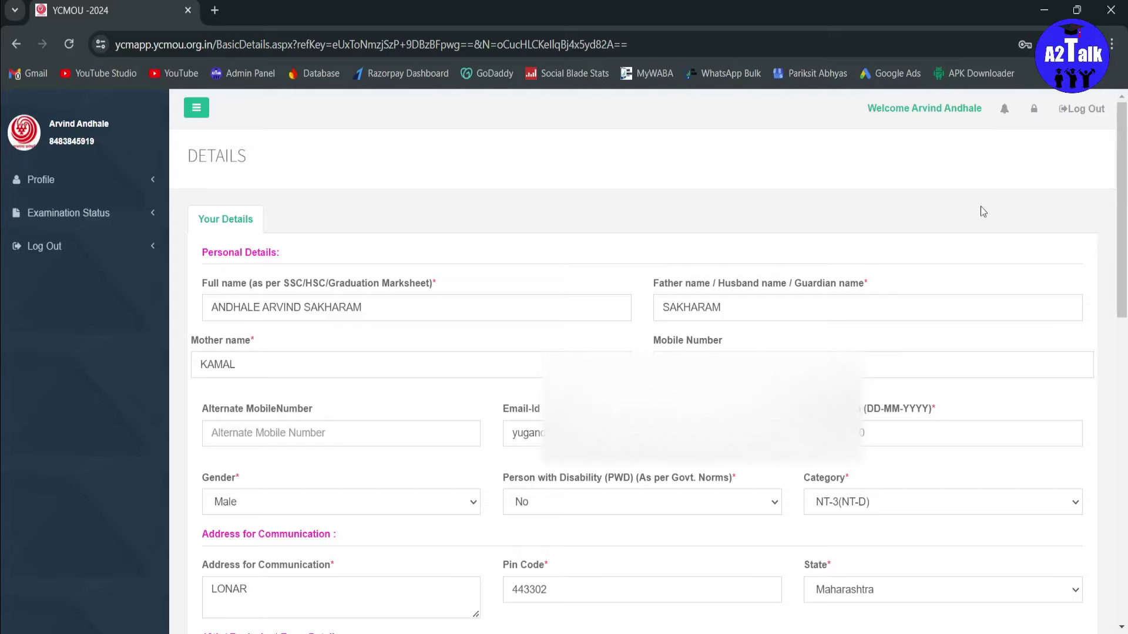
scroll(410, 371, "down", 4)
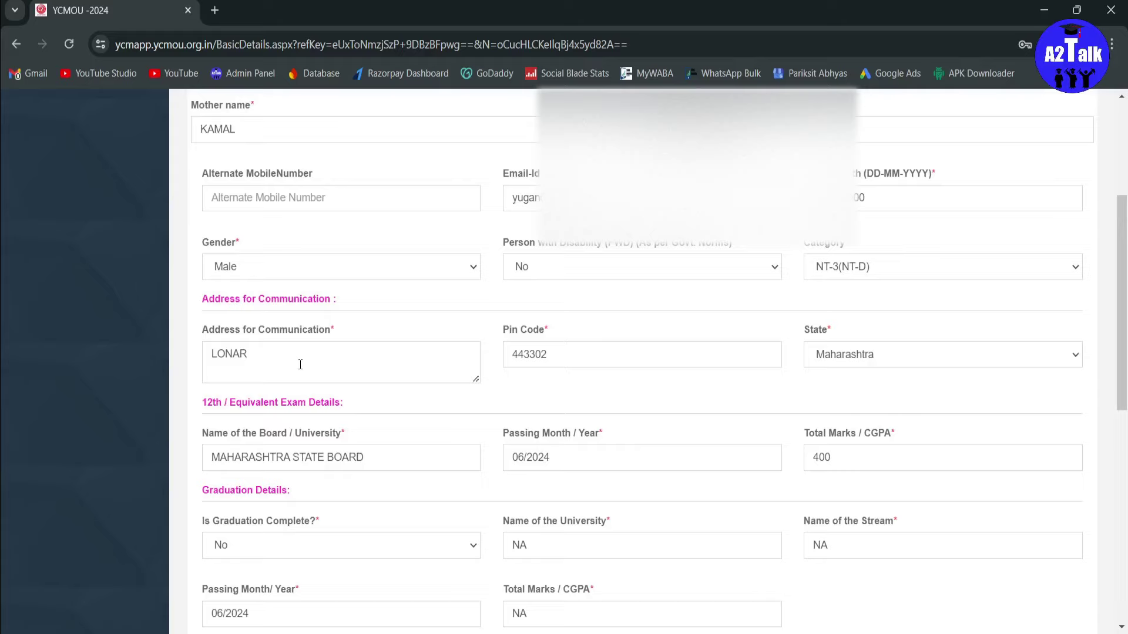
scroll(300, 364, "down", 1)
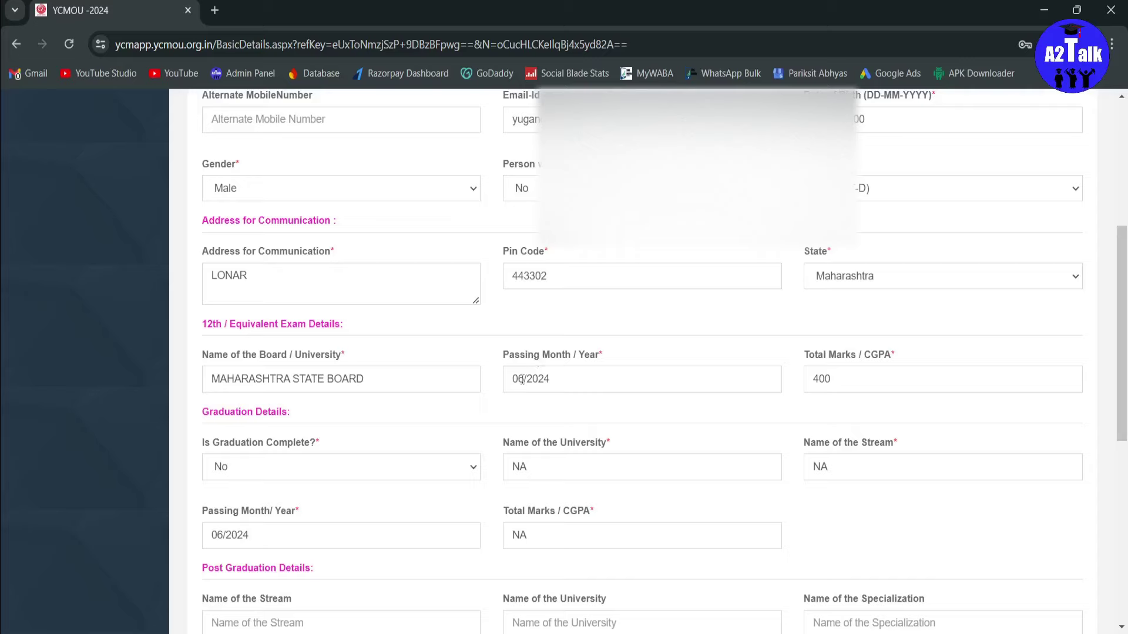
Step: Change the 12th passing date to May 2024 and set graduation completion to Appeared
left_click(544, 378)
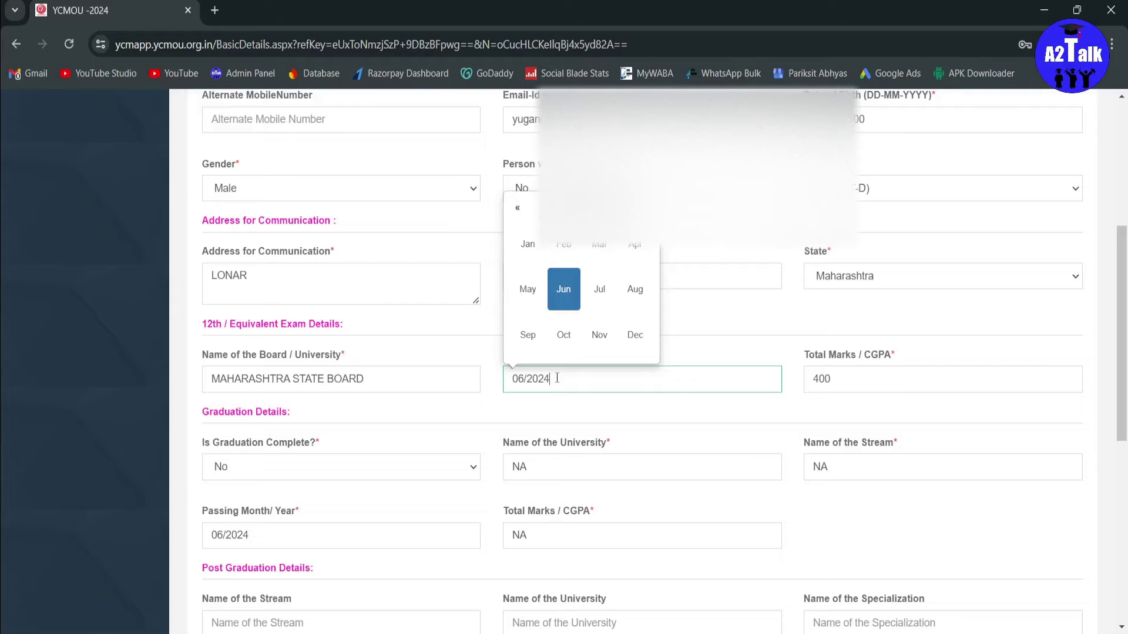
left_click(528, 289)
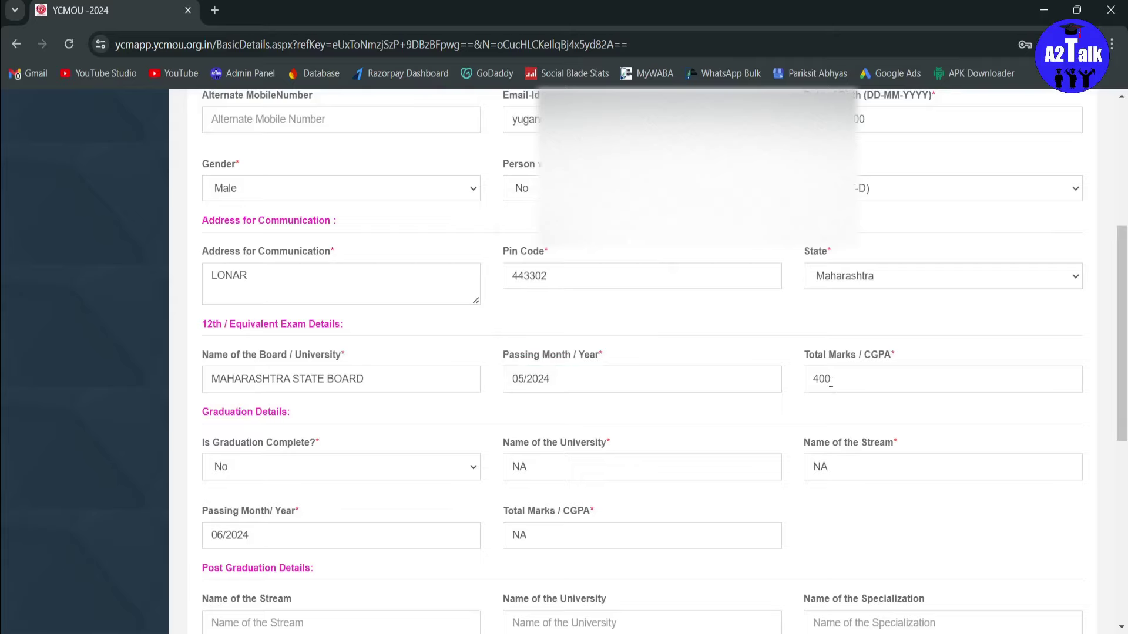
scroll(492, 404, "down", 2)
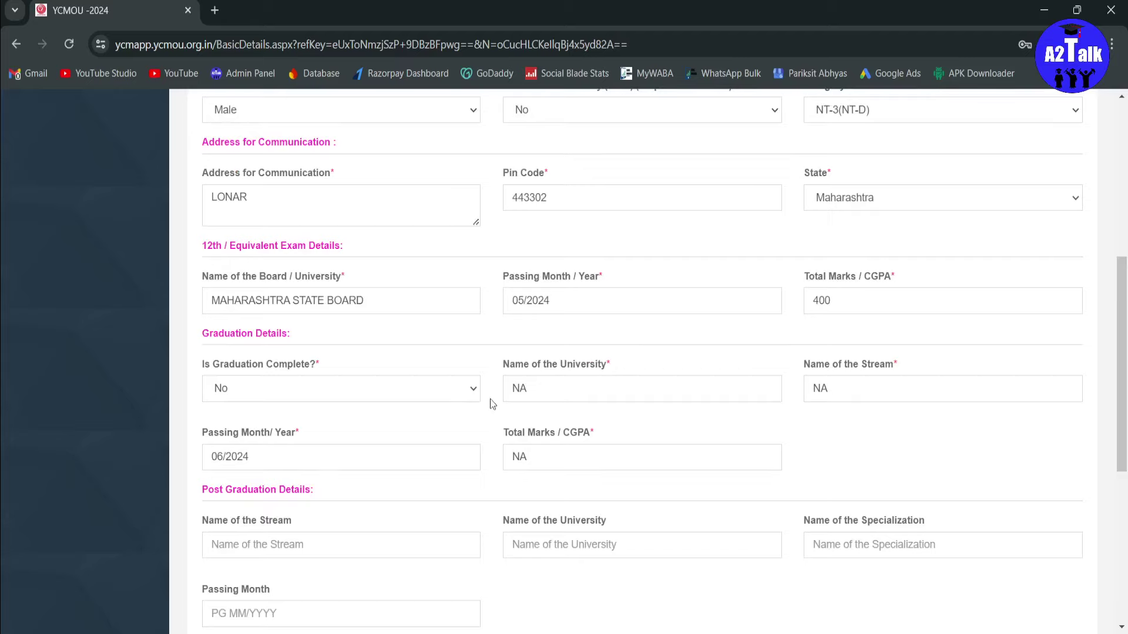
left_click(305, 391)
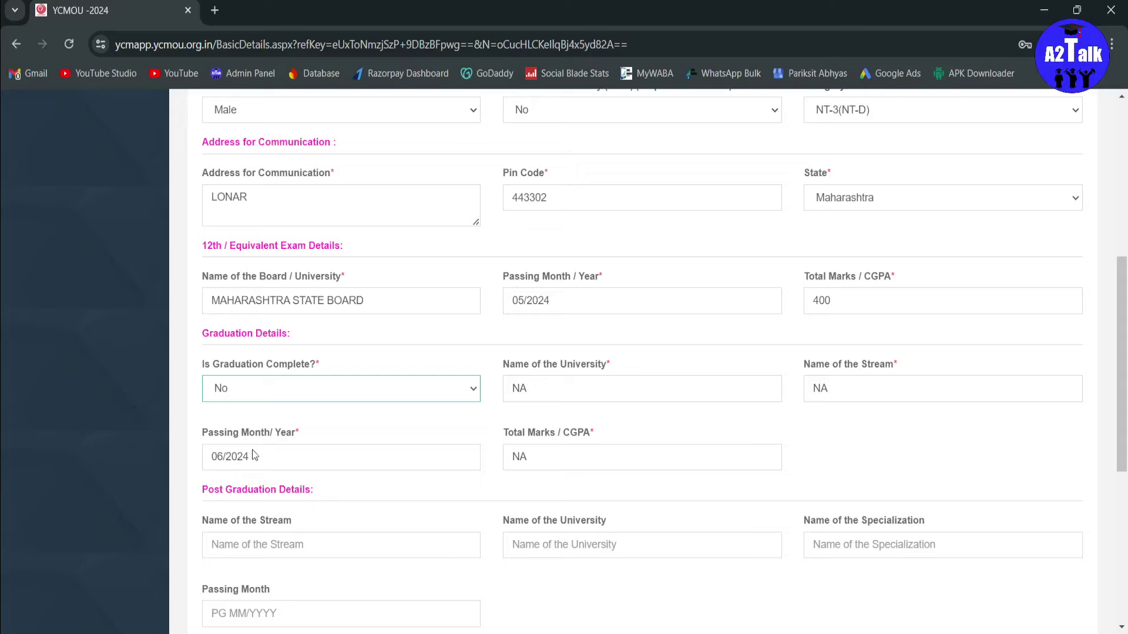
key("Down")
key("Tab")
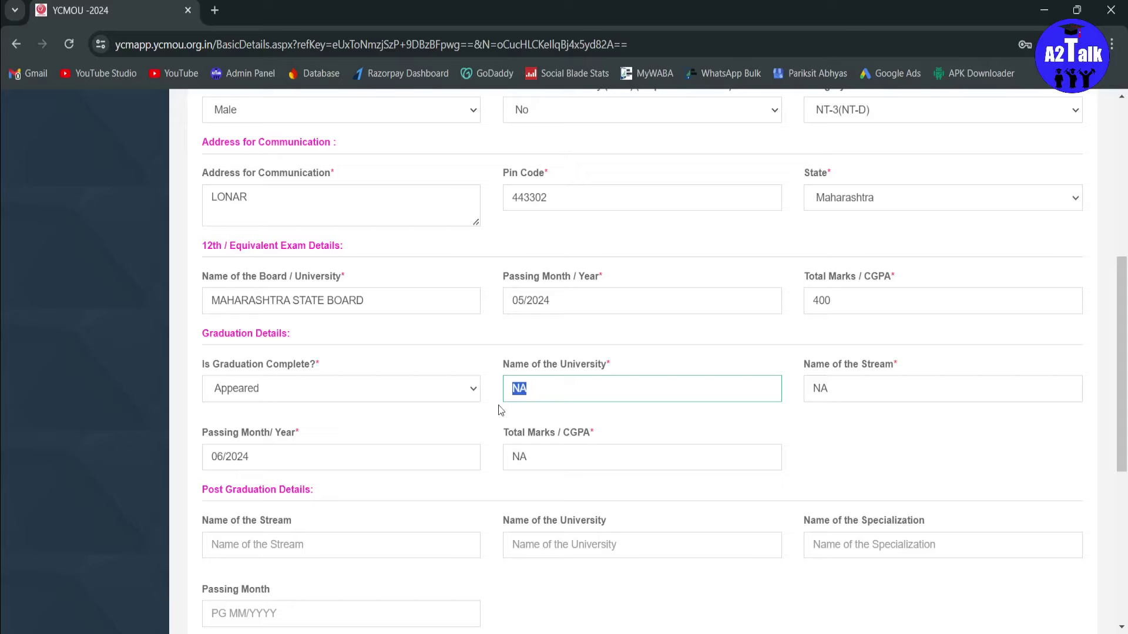
Step: Scroll down the form past the graduation Total Marks / CGPA field
triple_click(546, 433)
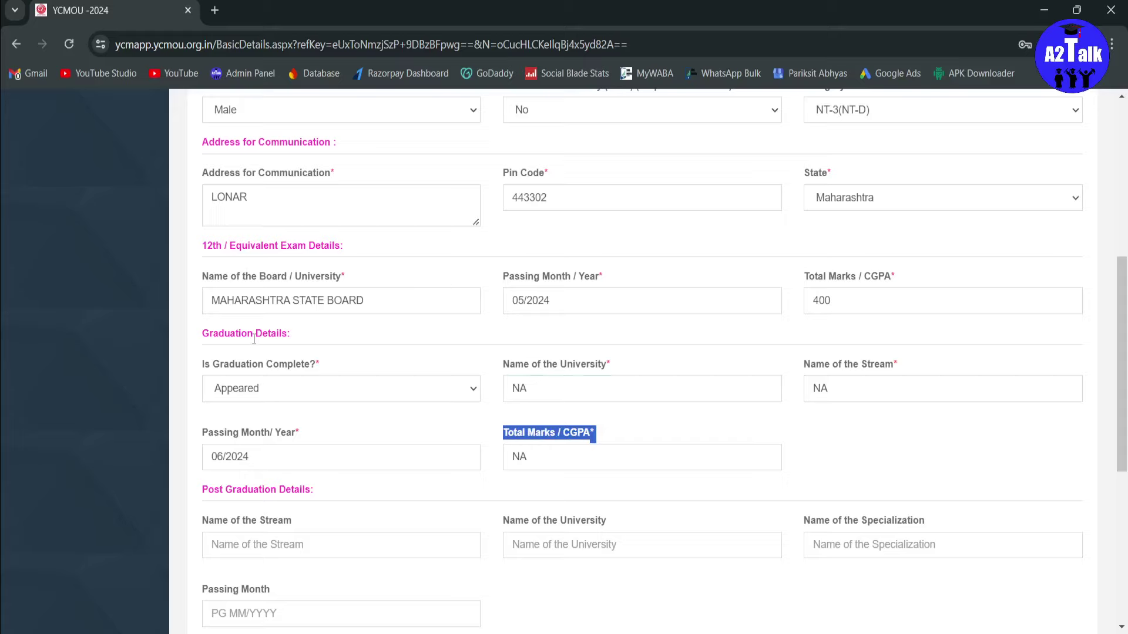
scroll(488, 373, "down", 6)
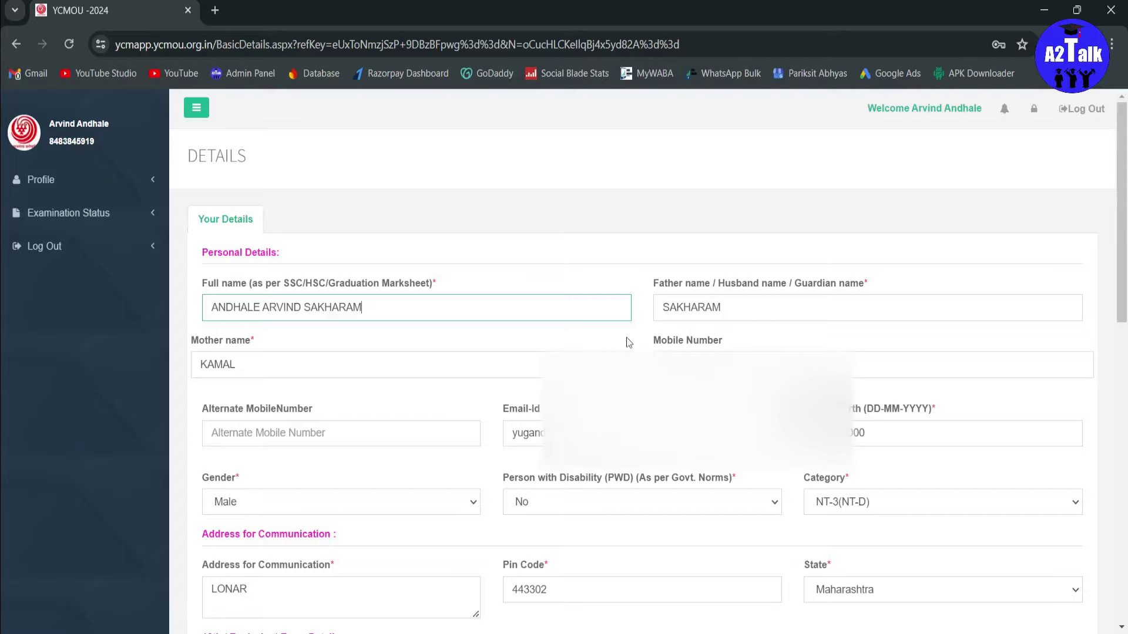
Step: Scroll down Examination Details and highlight the Form No digits to note them
scroll(627, 343, "down", 6)
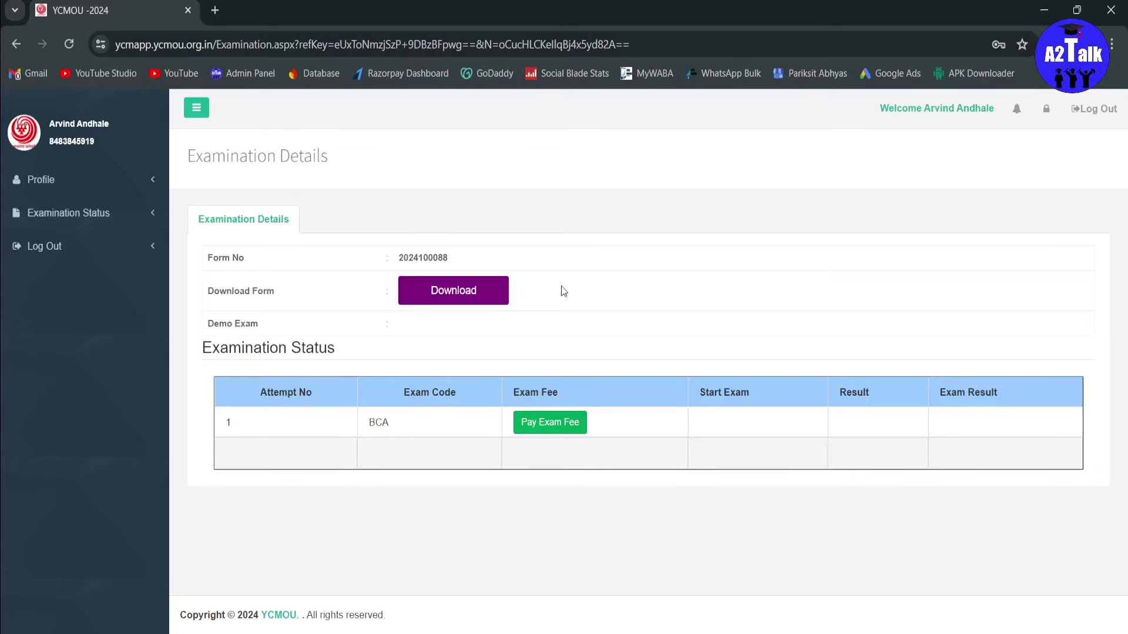
left_click_drag(413, 258, 470, 258)
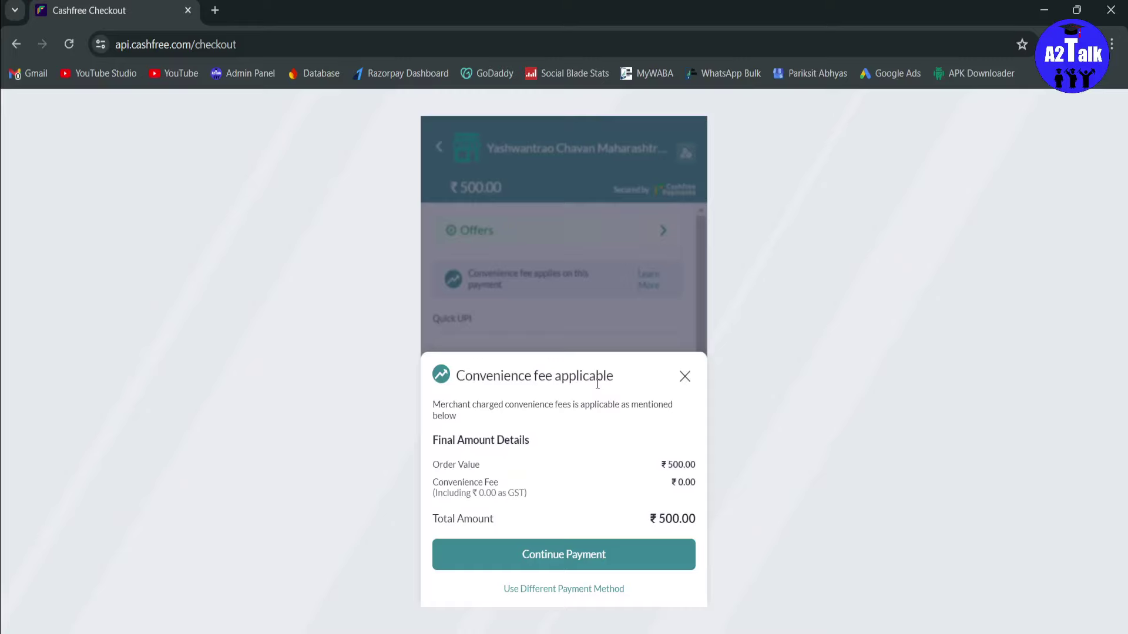
Step: Scroll through the Cashfree checkout to review the ₹500.00 UPI QR code and payment options
scroll(596, 361, "down", 5)
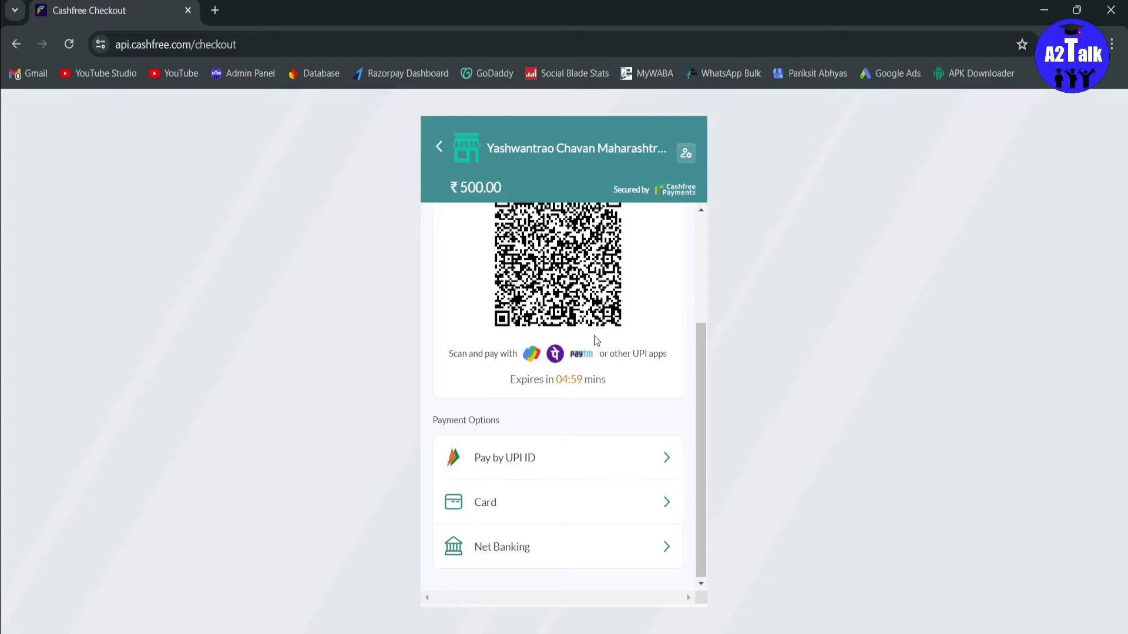
scroll(643, 308, "up", 3)
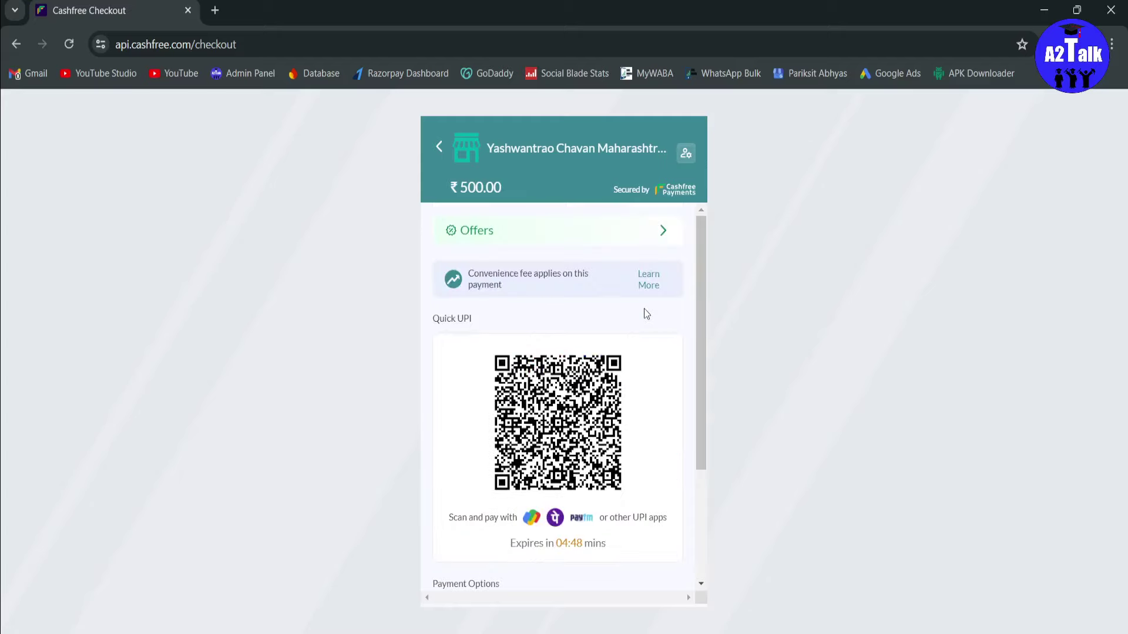